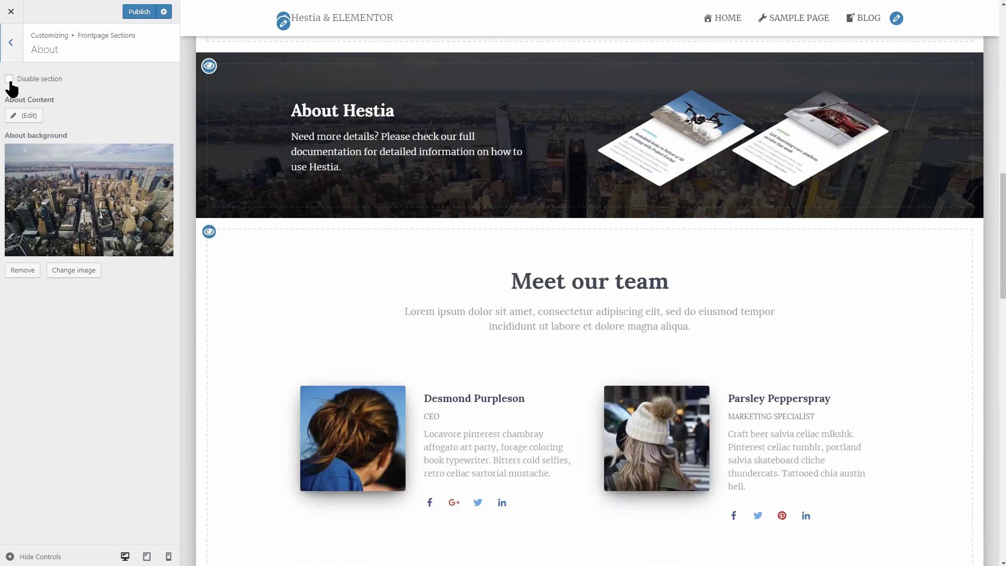
Step: Toggle the About section's Disable option off again and open the About content in Elementor
{"action": "left_click", "coordinate": [9, 79]}
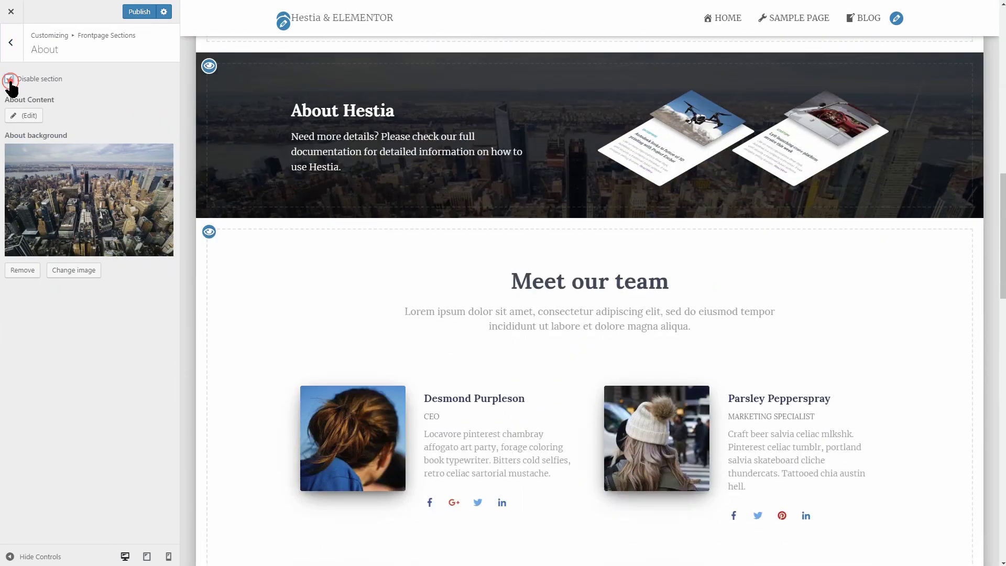
{"action": "left_click", "coordinate": [10, 80]}
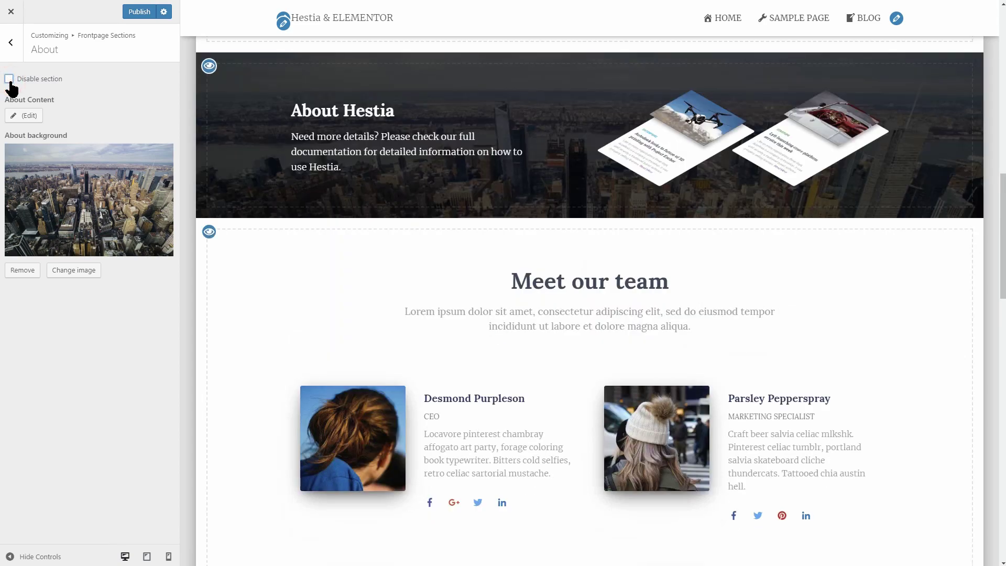
{"action": "left_click", "coordinate": [32, 115]}
{"action": "left_click", "coordinate": [236, 33]}
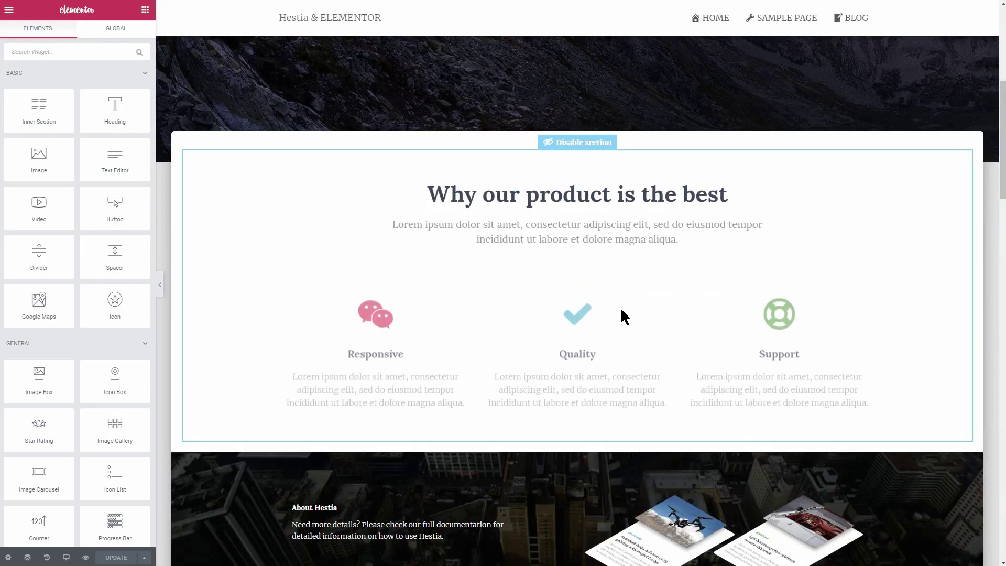
{"action": "scroll", "coordinate": [620, 307], "scroll_direction": "down", "scroll_amount": 5}
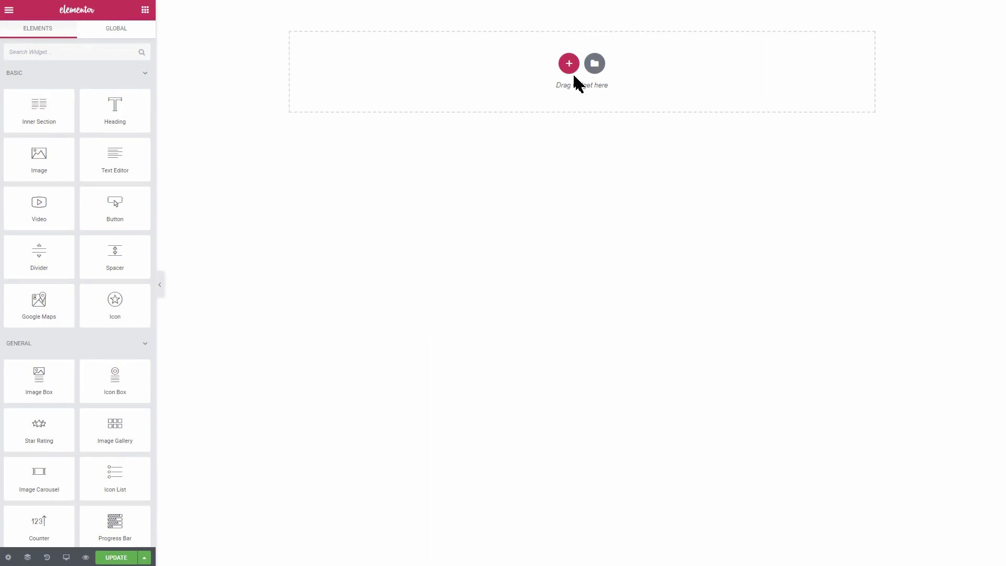
Step: Add a one-column section with a Shortcode widget containing [hestia_features]
{"action": "left_click", "coordinate": [569, 66]}
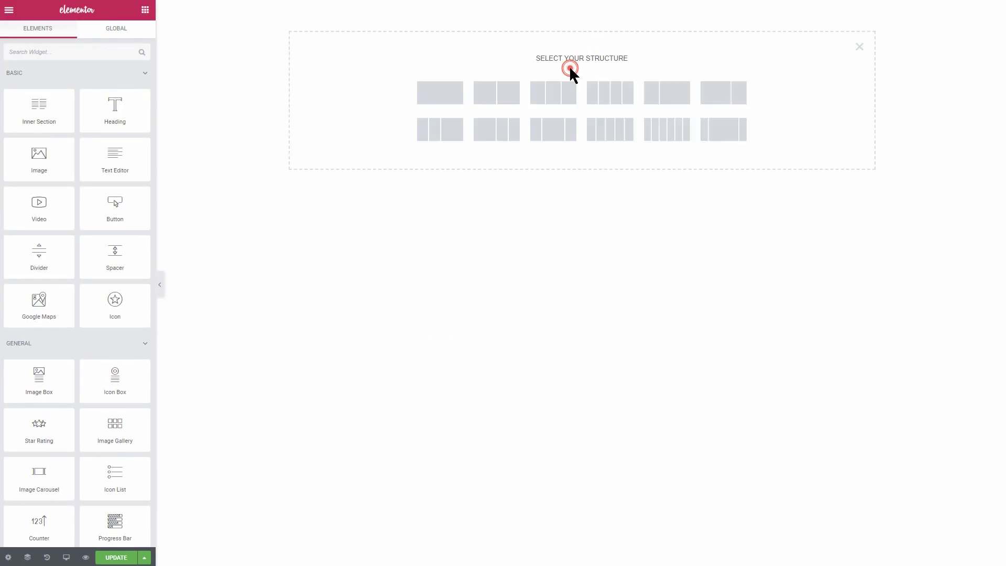
{"action": "left_click", "coordinate": [446, 96]}
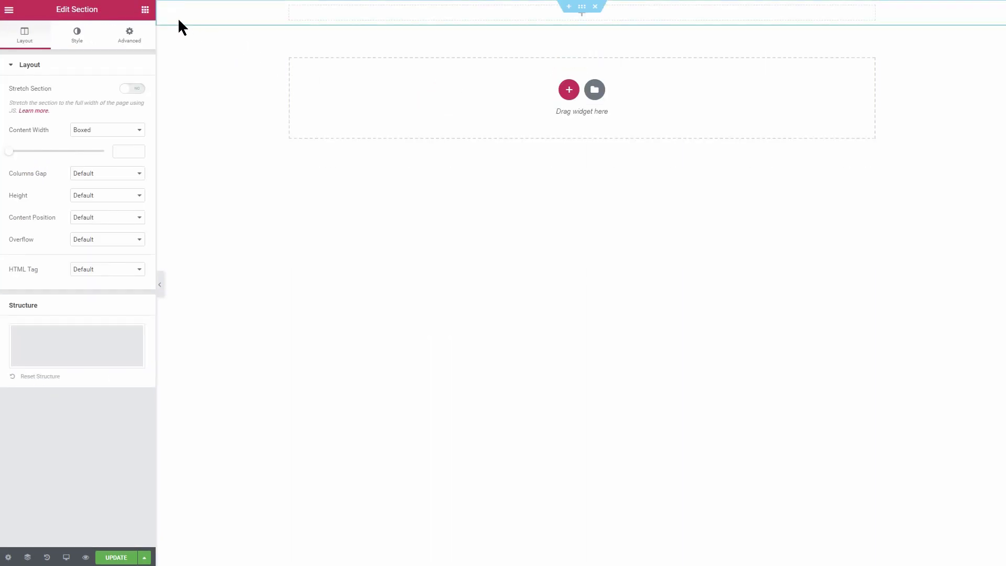
{"action": "left_click", "coordinate": [146, 10]}
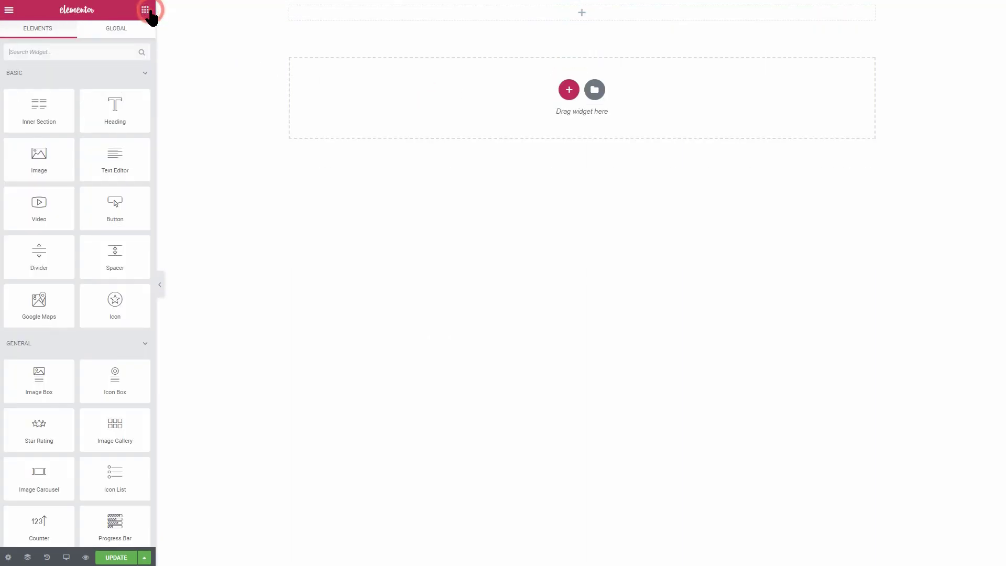
{"action": "left_click", "coordinate": [102, 49]}
{"action": "type", "text": "shor"}
{"action": "left_click_drag", "start_coordinate": [38, 88], "coordinate": [591, 19]}
{"action": "left_click", "coordinate": [81, 146]}
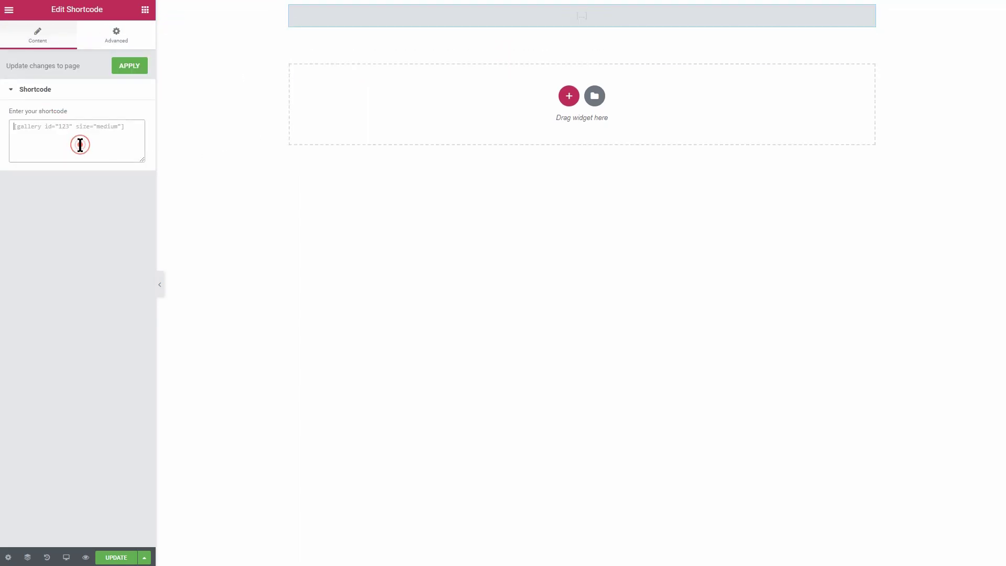
{"action": "type", "text": "[hestia_features]"}
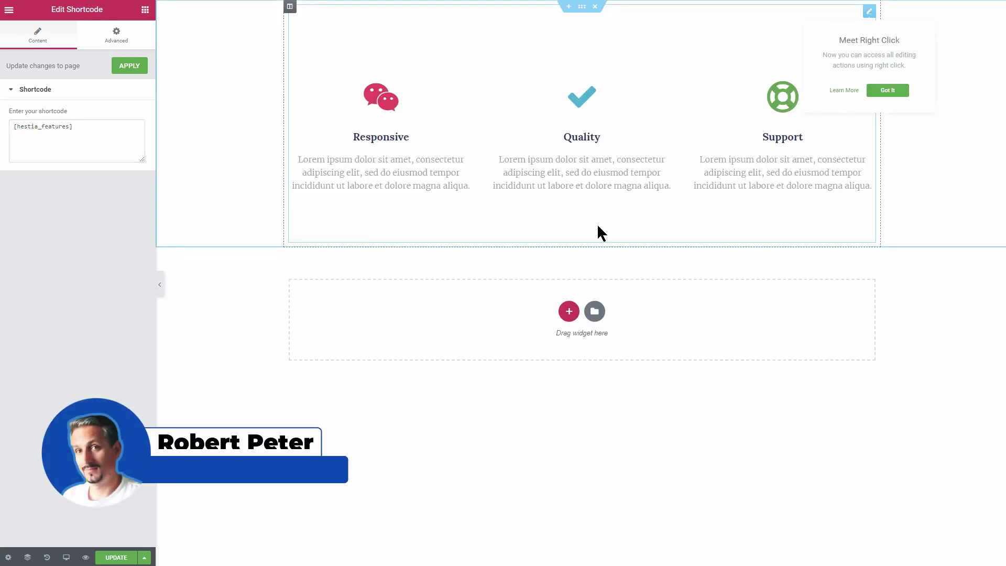
Step: Set the features section's Content Width to Full Width
{"action": "left_click", "coordinate": [582, 6]}
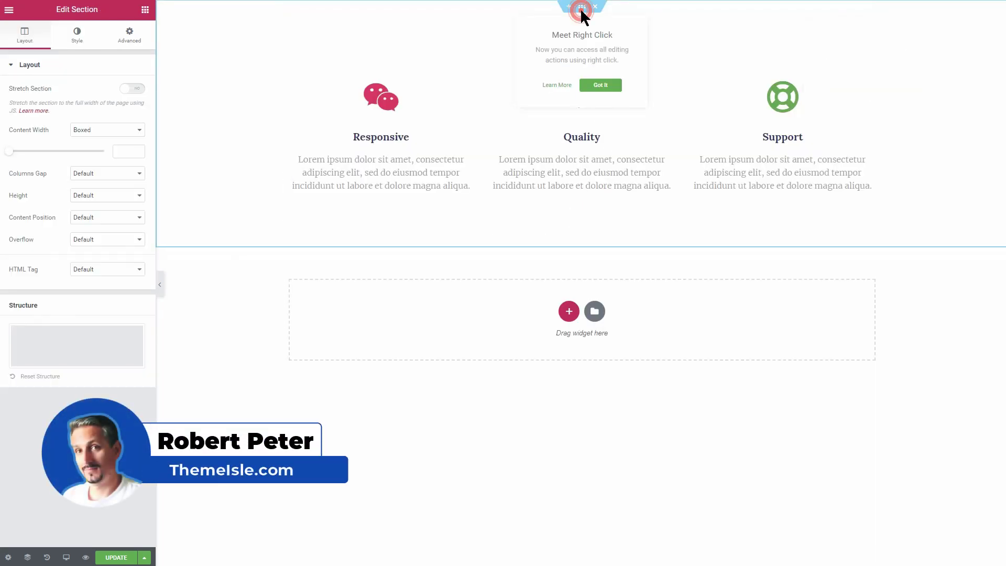
{"action": "left_click", "coordinate": [100, 131]}
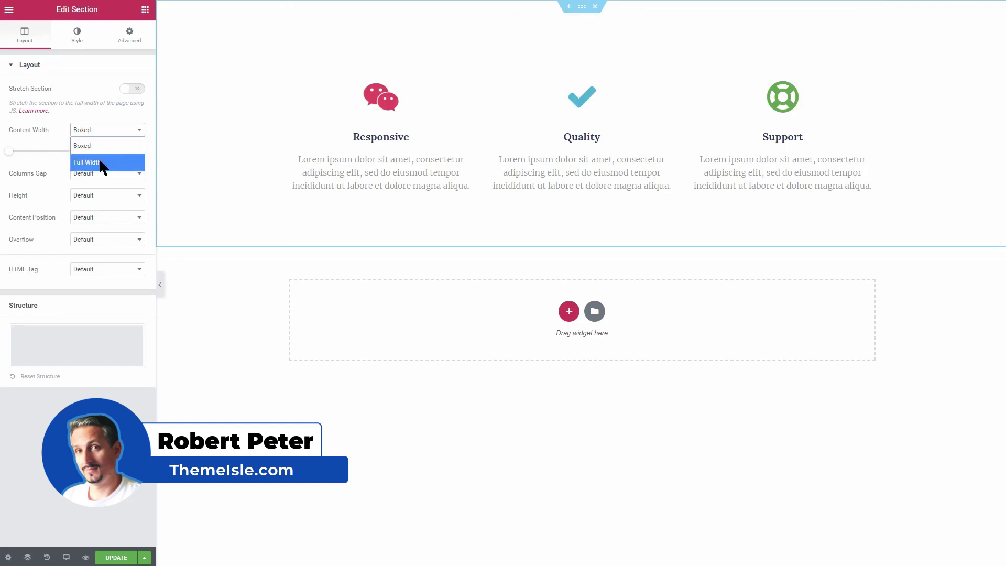
{"action": "left_click", "coordinate": [99, 158]}
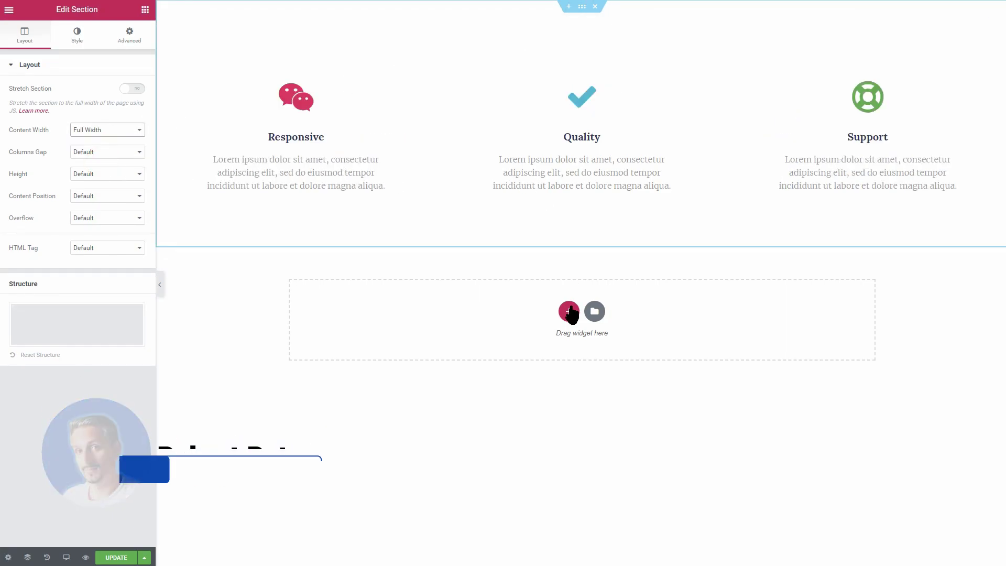
Step: Add another empty single-column section below and search the widgets for 'short'
{"action": "left_click", "coordinate": [569, 311]}
{"action": "left_click", "coordinate": [436, 342]}
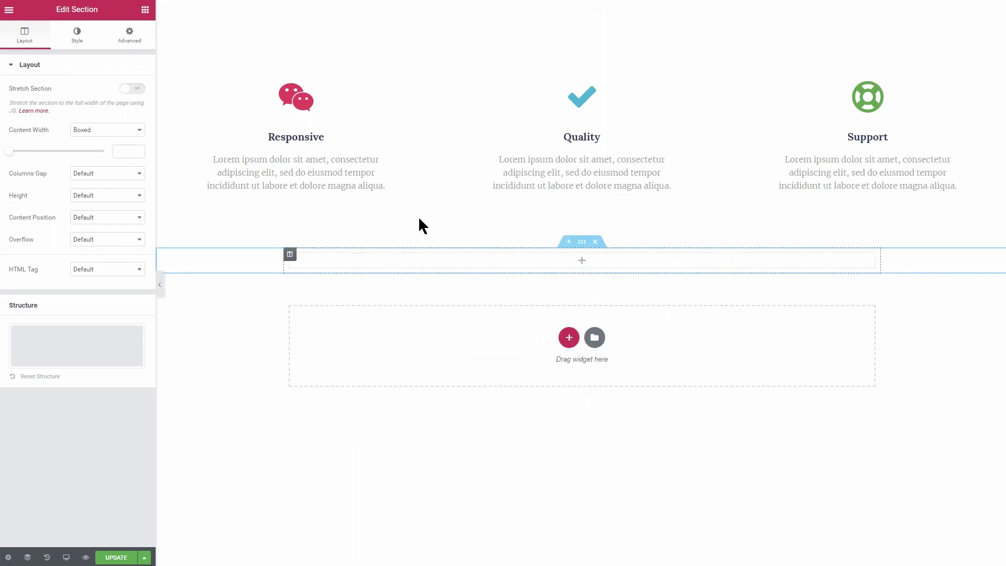
{"action": "left_click", "coordinate": [145, 10]}
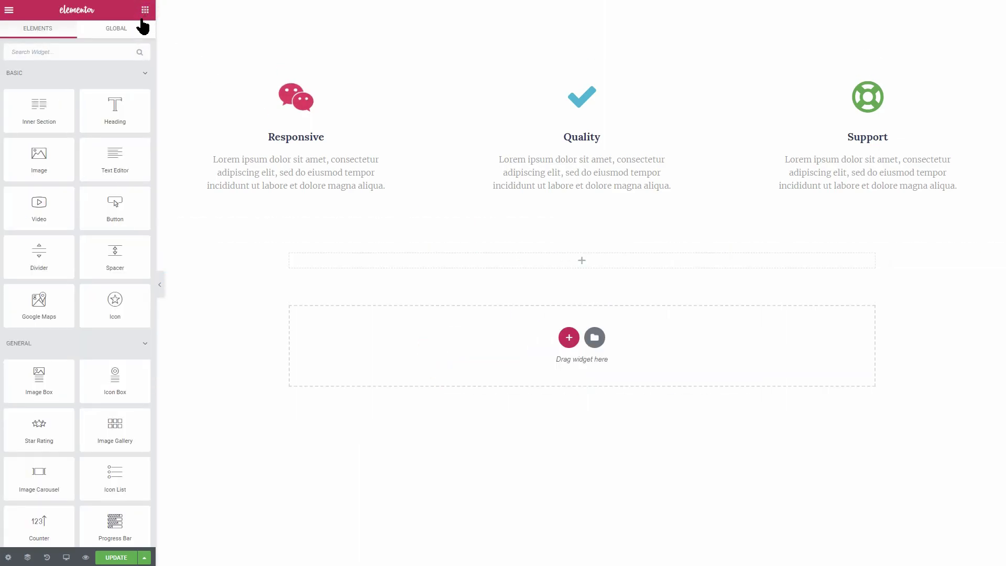
{"action": "left_click", "coordinate": [78, 50]}
{"action": "type", "text": "s"}
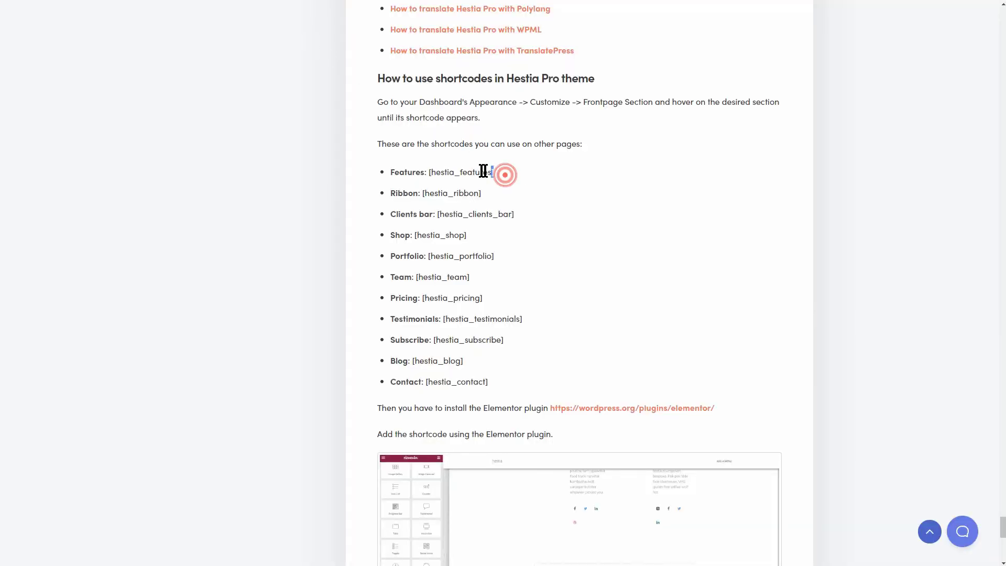
Step: Select the [hestia_features] shortcode in the documentation list and copy it
{"action": "left_click_drag", "start_coordinate": [483, 172], "coordinate": [433, 171]}
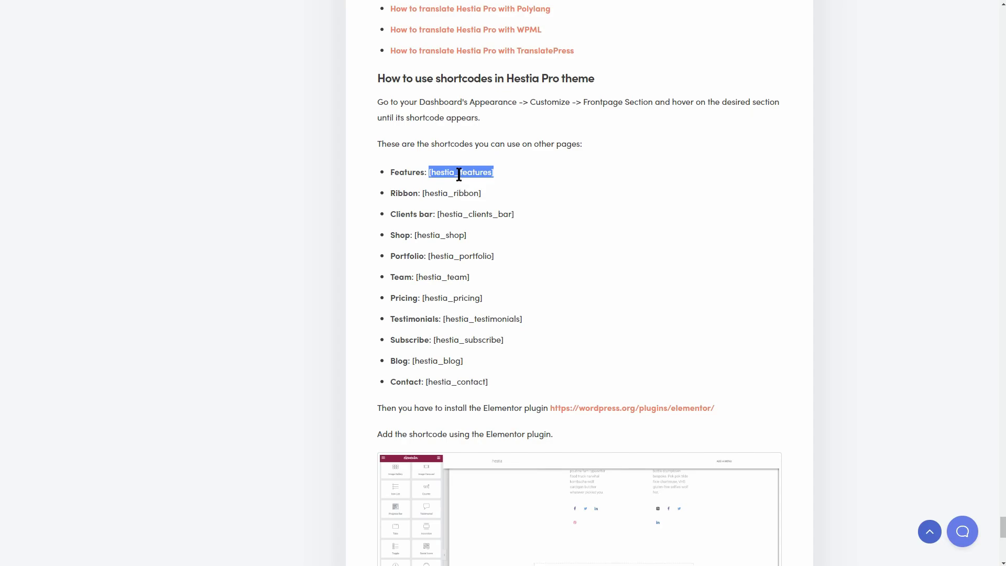
{"action": "right_click", "coordinate": [457, 176]}
{"action": "left_click", "coordinate": [482, 182]}
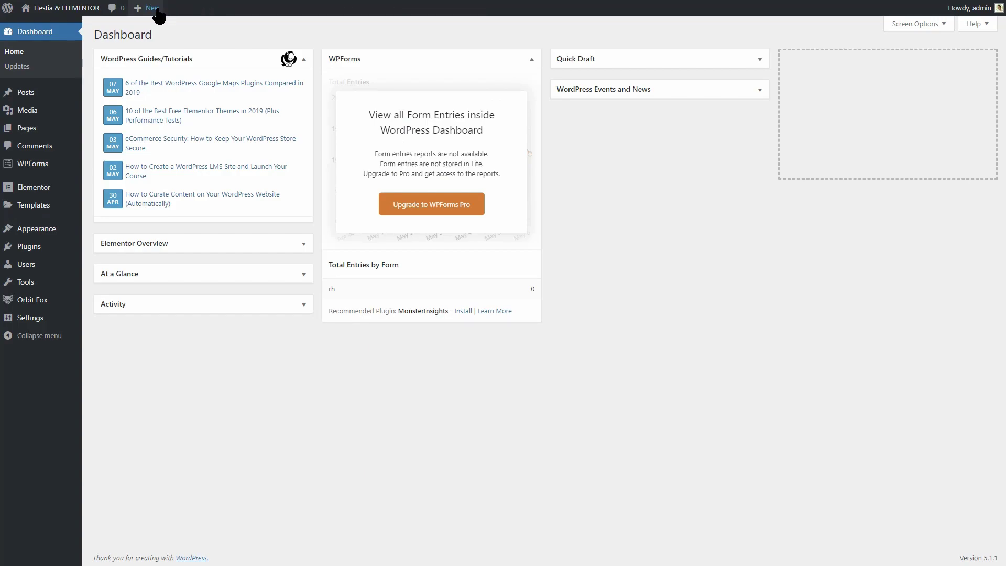
Step: Create a new page, Elementor #21, from the admin bar and open it in Elementor
{"action": "mouse_move", "coordinate": [147, 7]}
{"action": "left_click", "coordinate": [148, 53]}
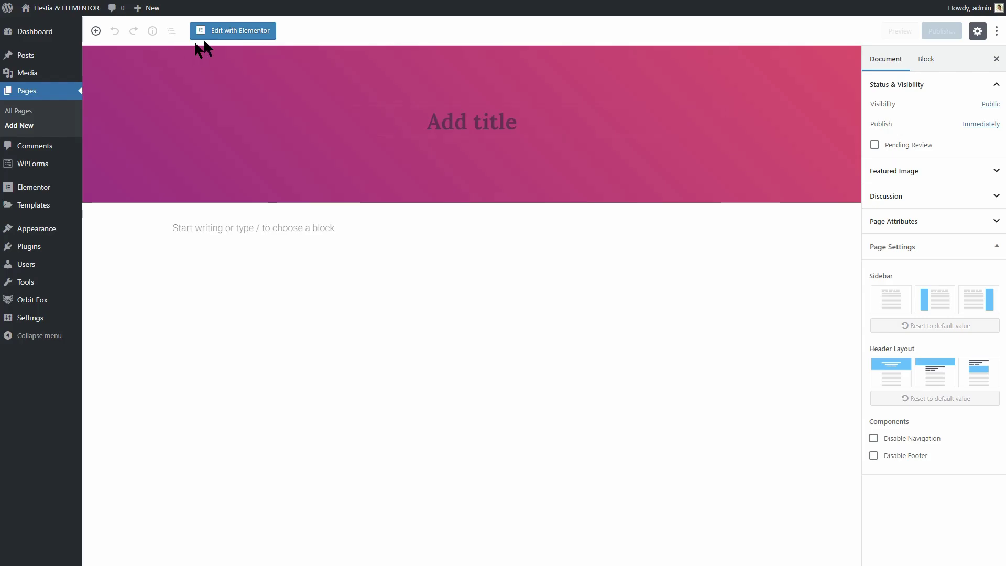
{"action": "left_click", "coordinate": [247, 32]}
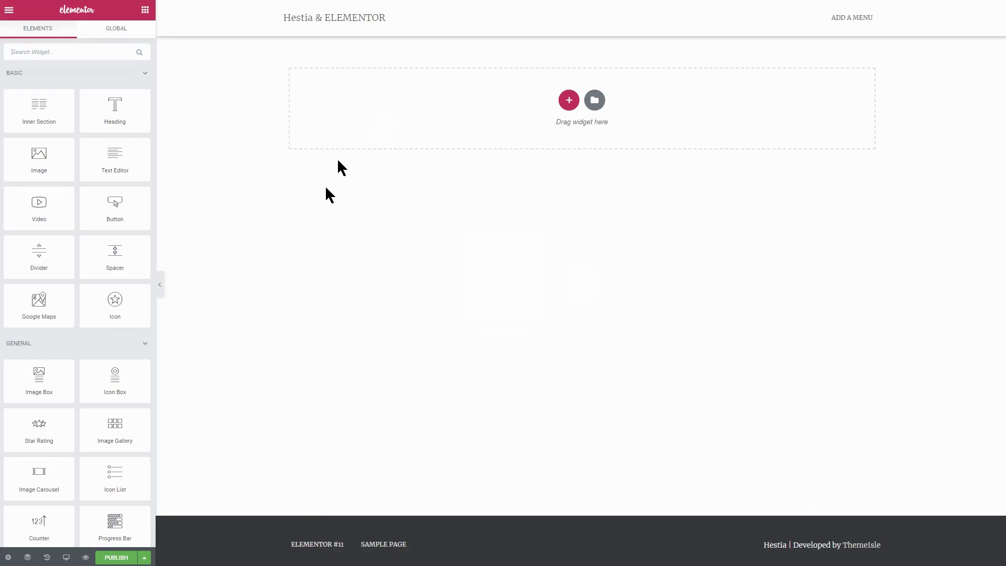
Step: Keep the Page Builder Full Width layout and add an empty single-column section at the top
{"action": "left_click", "coordinate": [7, 557]}
{"action": "left_click", "coordinate": [120, 284]}
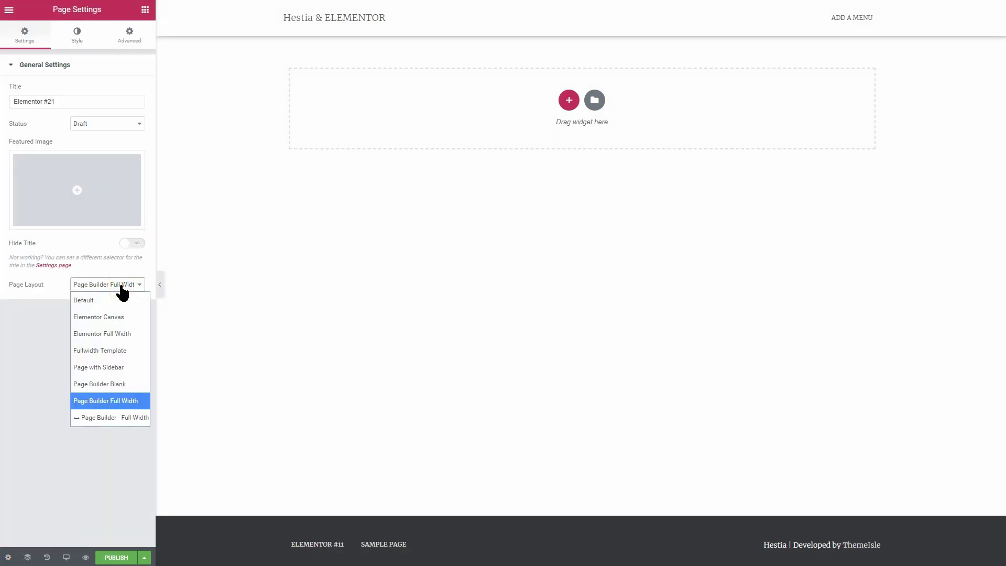
{"action": "left_click", "coordinate": [140, 285]}
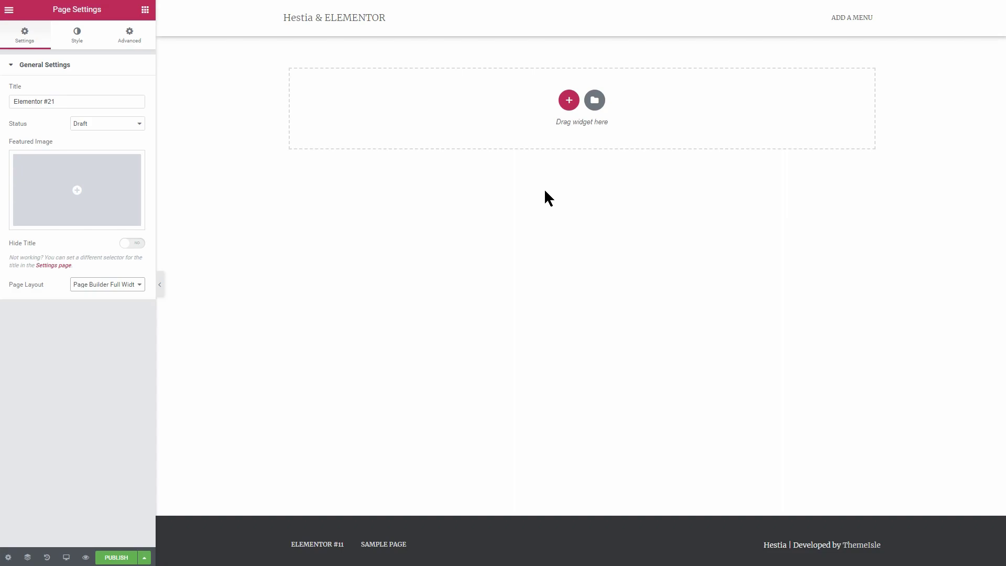
{"action": "left_click", "coordinate": [571, 107]}
{"action": "left_click", "coordinate": [441, 134]}
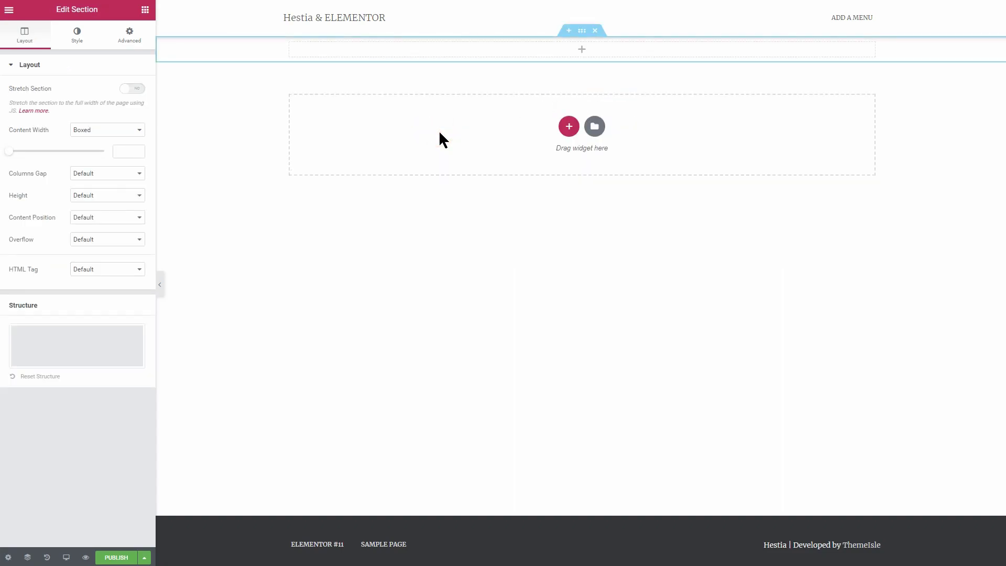
Step: Drag a Shortcode widget into the top section and paste [hestia_features] into it
{"action": "left_click", "coordinate": [145, 11]}
{"action": "left_click", "coordinate": [79, 51]}
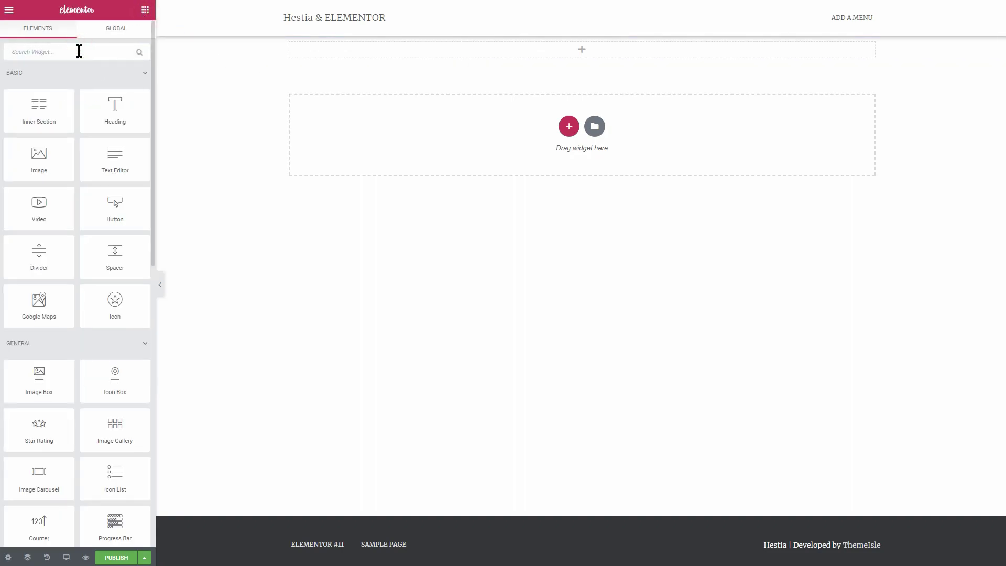
{"action": "type", "text": "shor"}
{"action": "left_click_drag", "start_coordinate": [43, 87], "coordinate": [601, 58]}
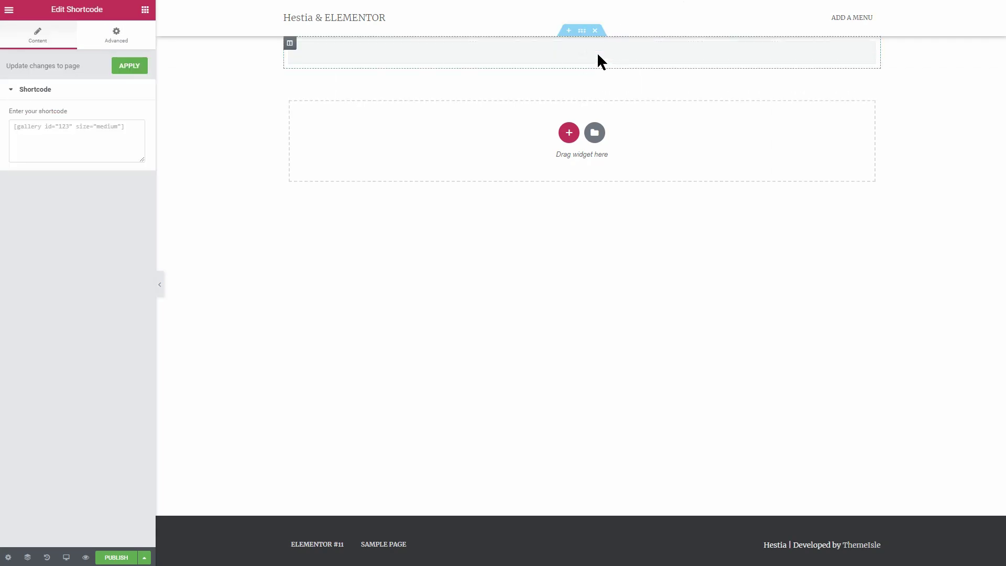
{"action": "right_click", "coordinate": [49, 137]}
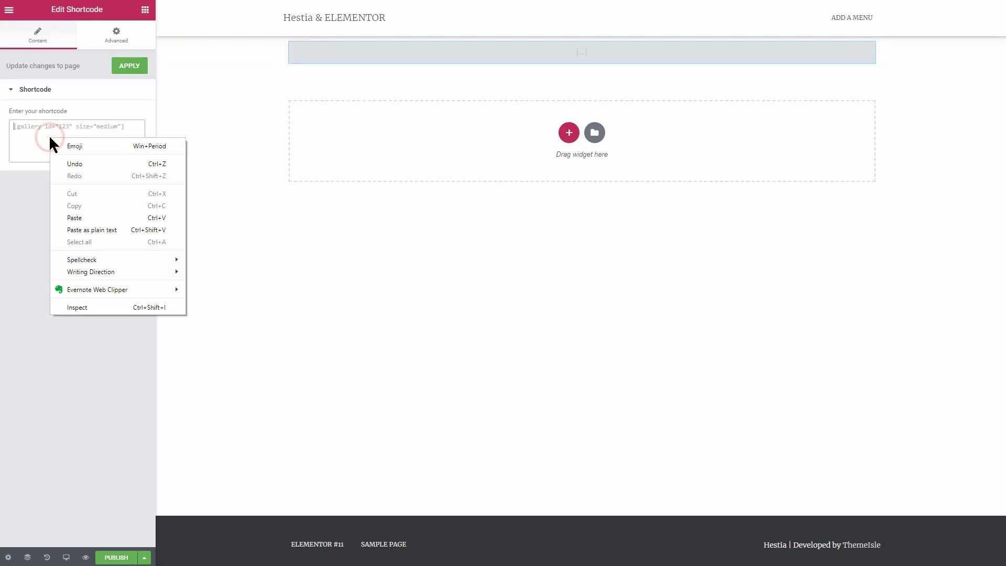
{"action": "left_click", "coordinate": [99, 217]}
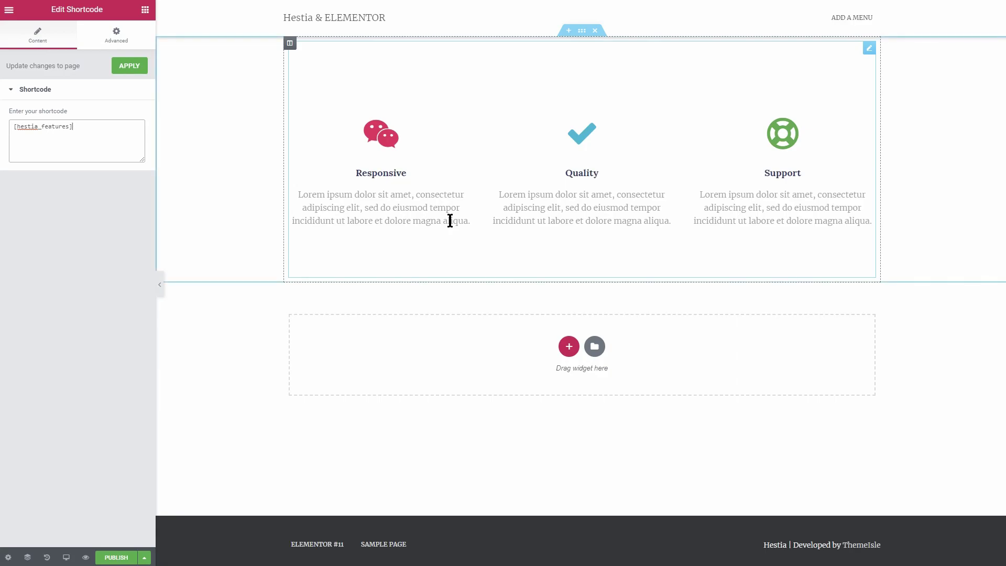
Step: Fill a second Shortcode widget with [hestia_contact], then replace it with [hestia_ribbon] for the newsletter banner
{"action": "key", "text": "ctrl+z"}
{"action": "right_click", "coordinate": [67, 135]}
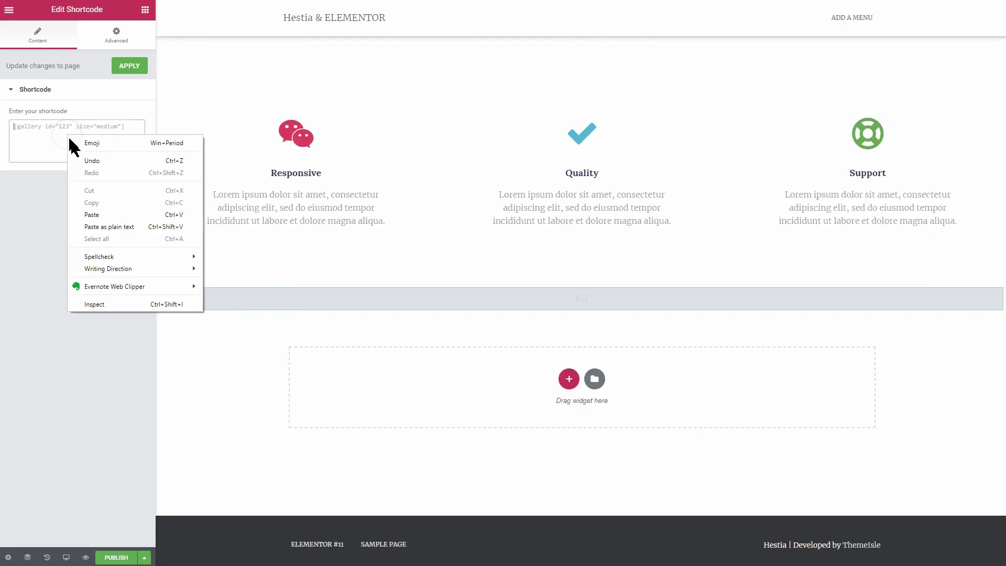
{"action": "left_click", "coordinate": [115, 215]}
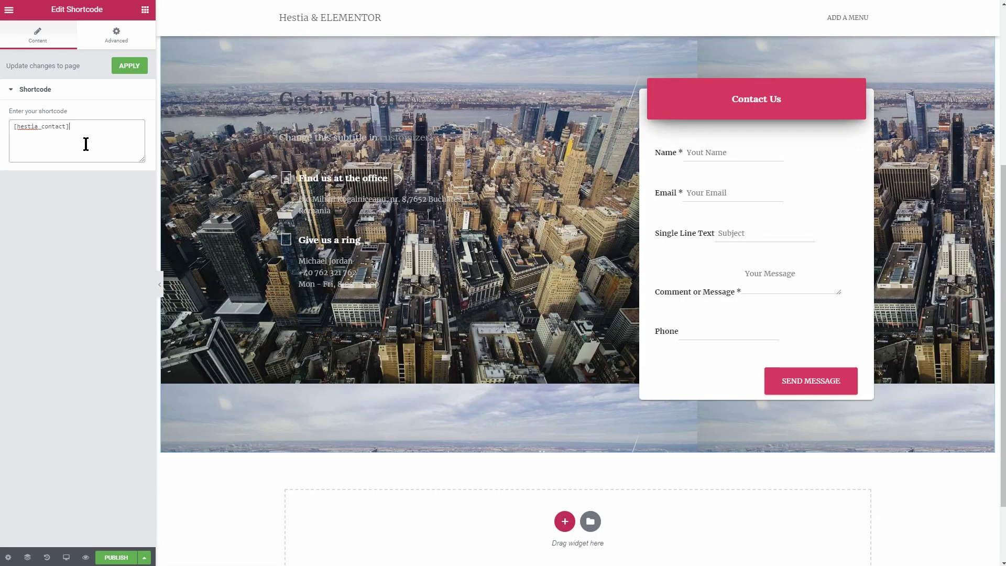
{"action": "triple_click", "coordinate": [86, 144]}
{"action": "key", "text": "ctrl+v"}
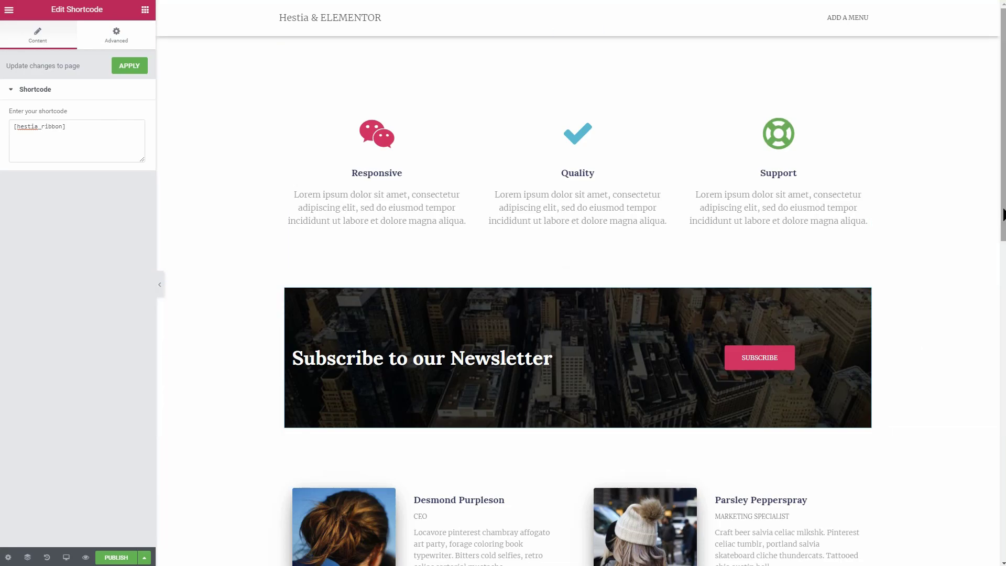
{"action": "scroll", "coordinate": [1002, 214], "scroll_direction": "down", "scroll_amount": 10}
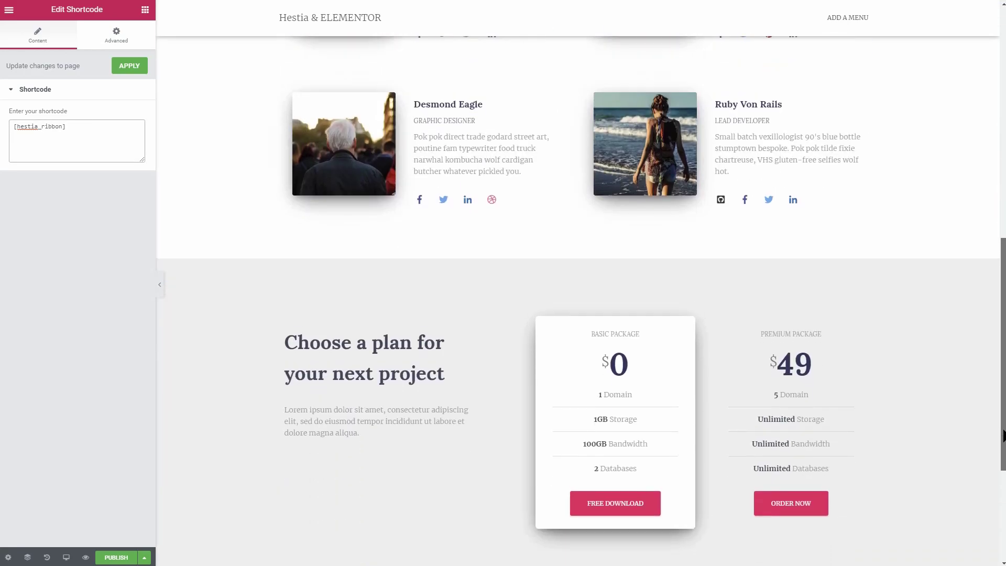
{"action": "left_click_drag", "start_coordinate": [1001, 429], "coordinate": [990, 234]}
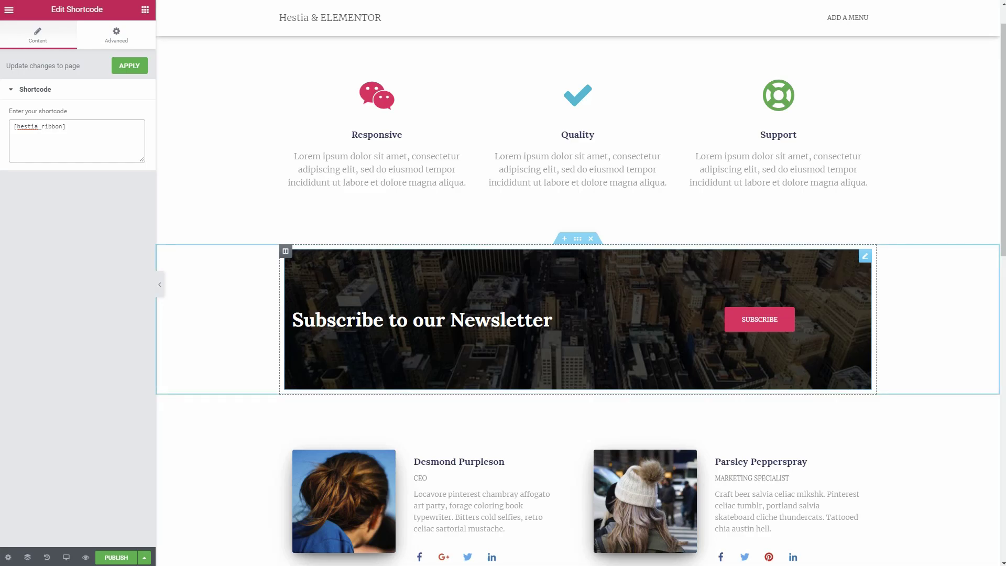
Step: Set the newsletter section's Content Width to Full Width
{"action": "left_click", "coordinate": [578, 239]}
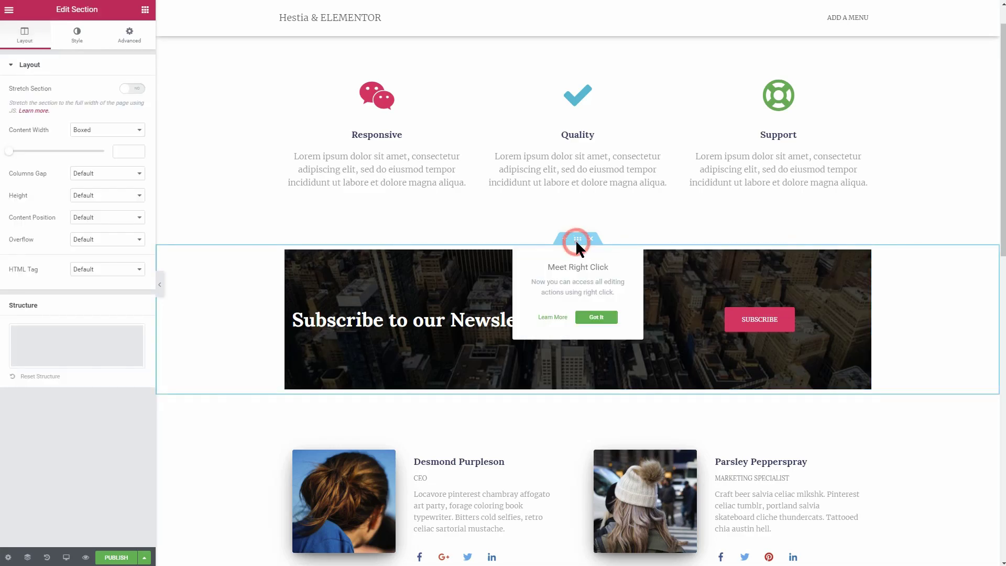
{"action": "left_click", "coordinate": [464, 349]}
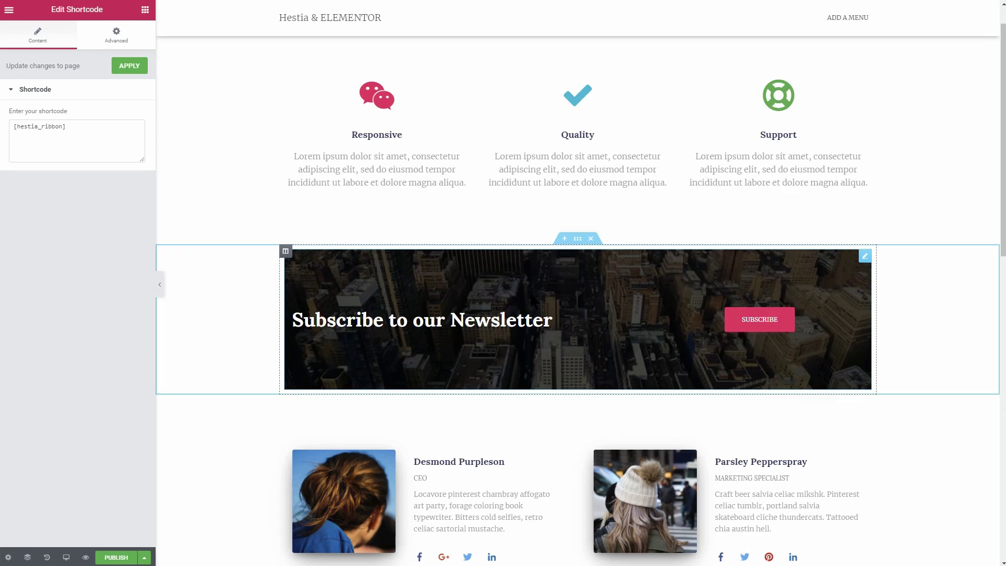
{"action": "left_click", "coordinate": [574, 241]}
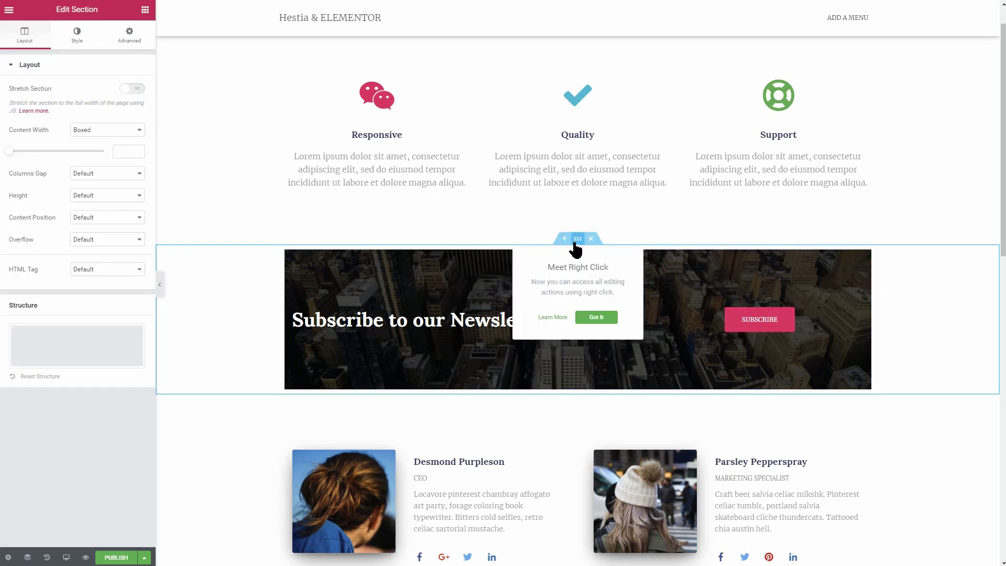
{"action": "left_click", "coordinate": [105, 131]}
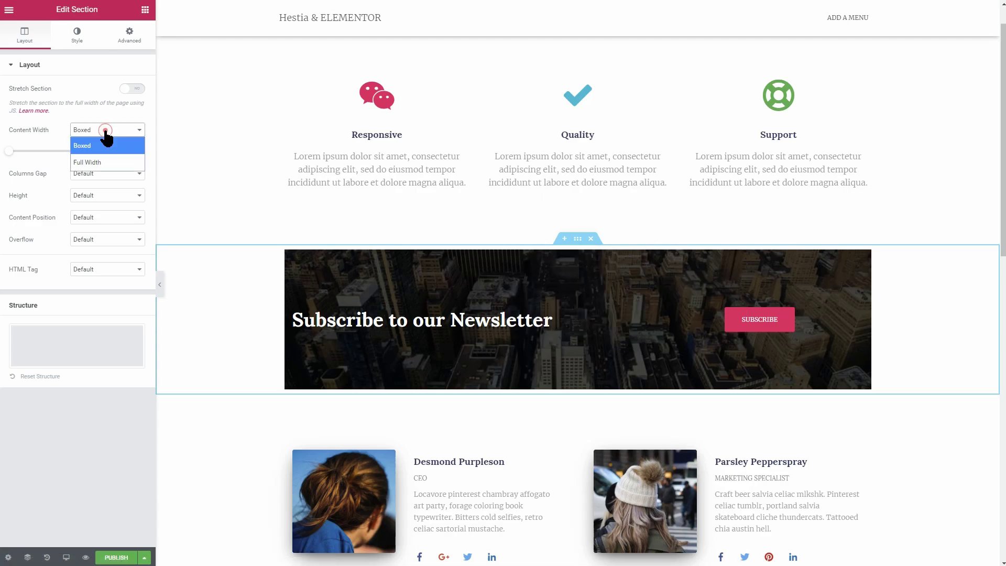
{"action": "left_click", "coordinate": [108, 162]}
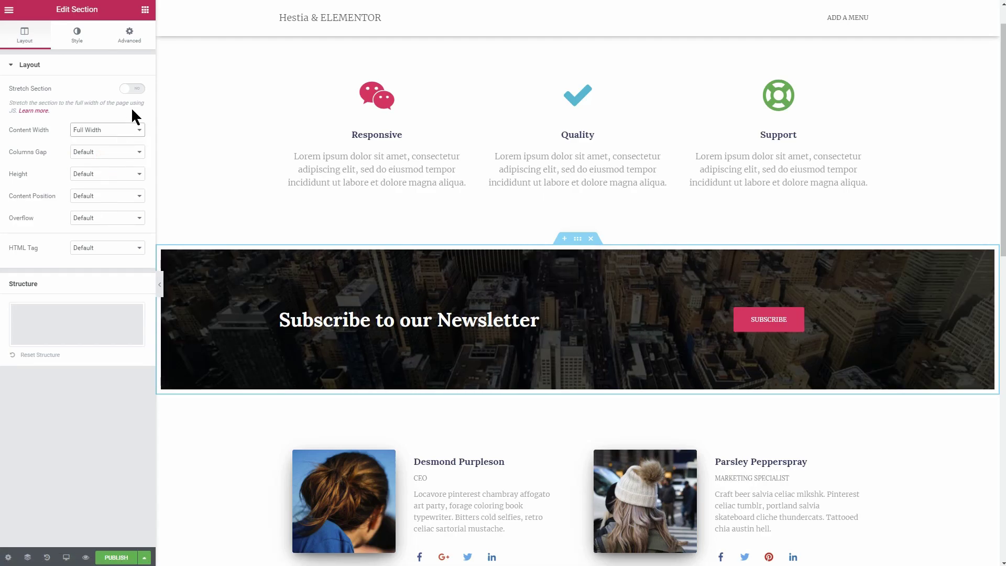
Step: Set the newsletter shortcode widget's Margin and Padding to 0 under Advanced
{"action": "left_click", "coordinate": [528, 291]}
{"action": "left_click", "coordinate": [111, 40]}
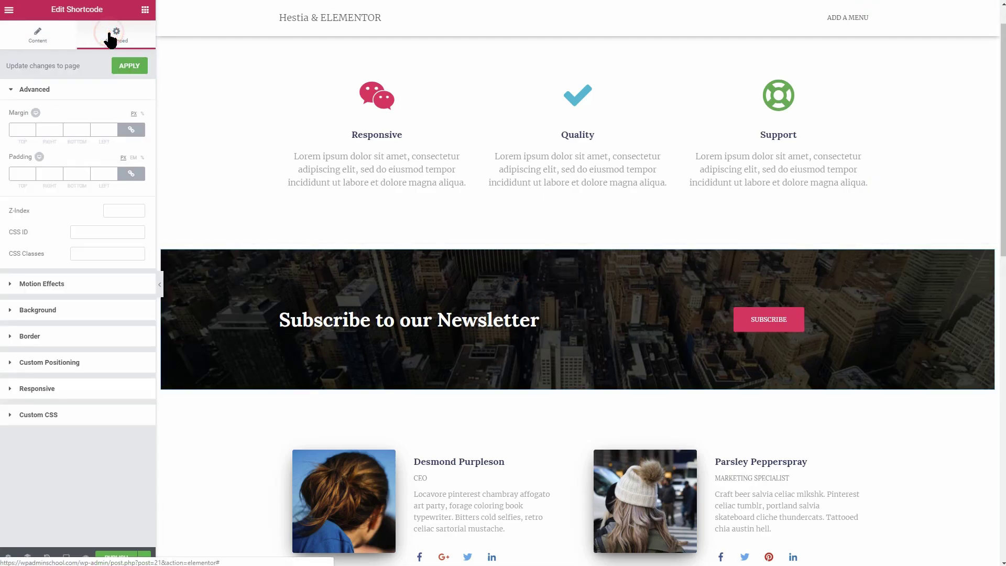
{"action": "left_click", "coordinate": [33, 127]}
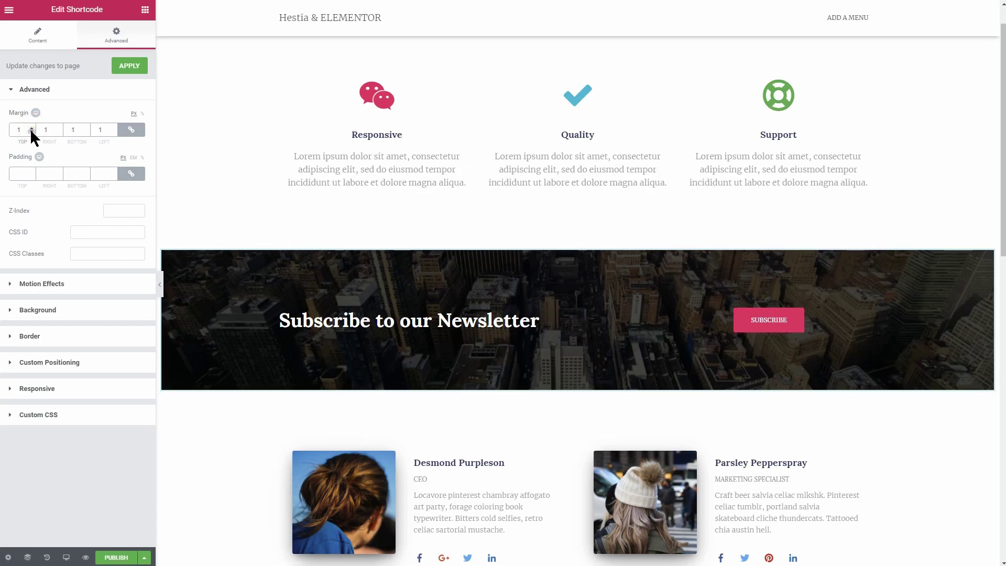
{"action": "left_click", "coordinate": [32, 131]}
{"action": "left_click", "coordinate": [31, 169]}
{"action": "left_click", "coordinate": [33, 173]}
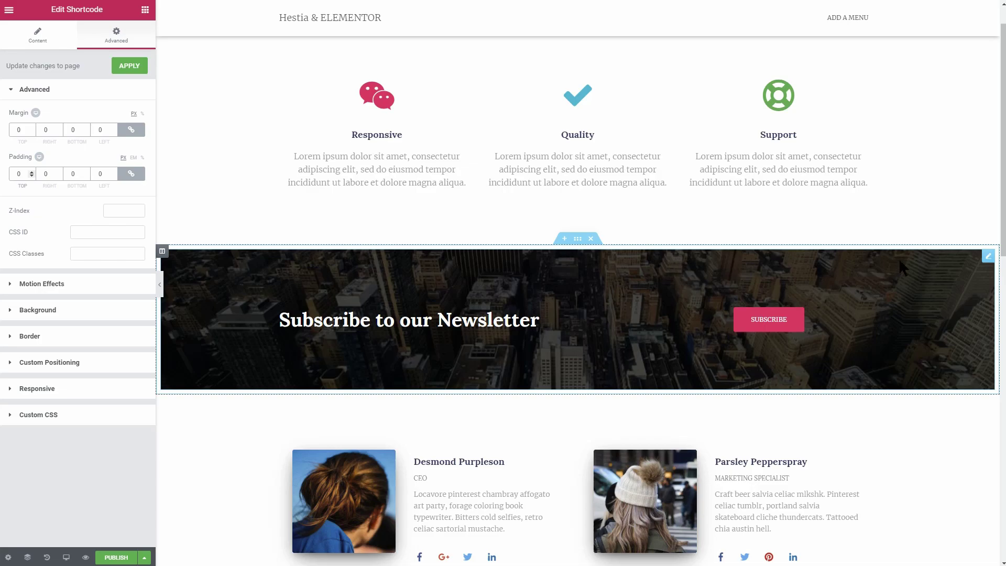
{"action": "left_click_drag", "start_coordinate": [1004, 147], "coordinate": [1003, 394]}
{"action": "scroll", "coordinate": [581, 301], "scroll_direction": "up", "scroll_amount": 10}
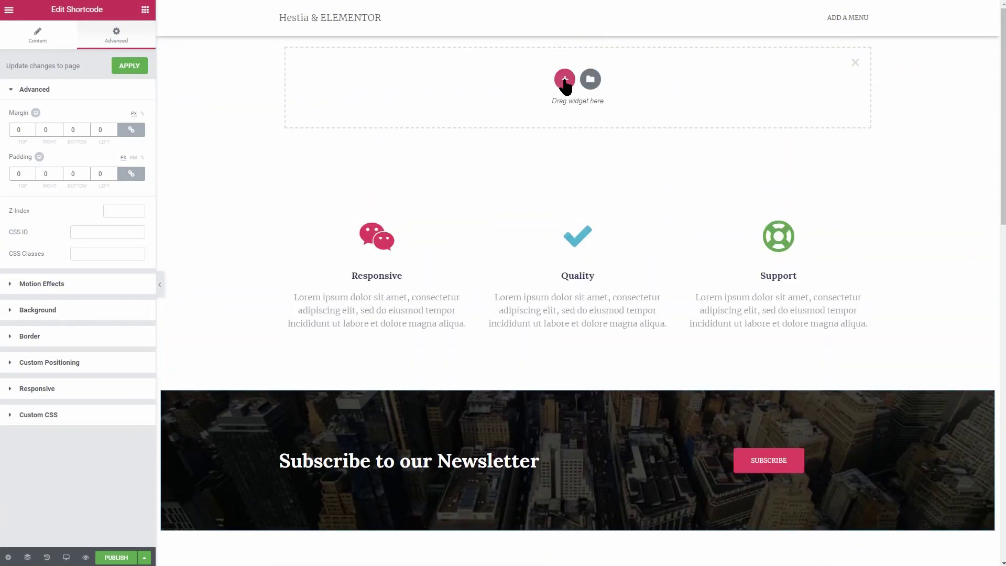
Step: Add a single-column section at the top and place a centred Heading widget in it
{"action": "left_click", "coordinate": [565, 79]}
{"action": "left_click", "coordinate": [449, 109]}
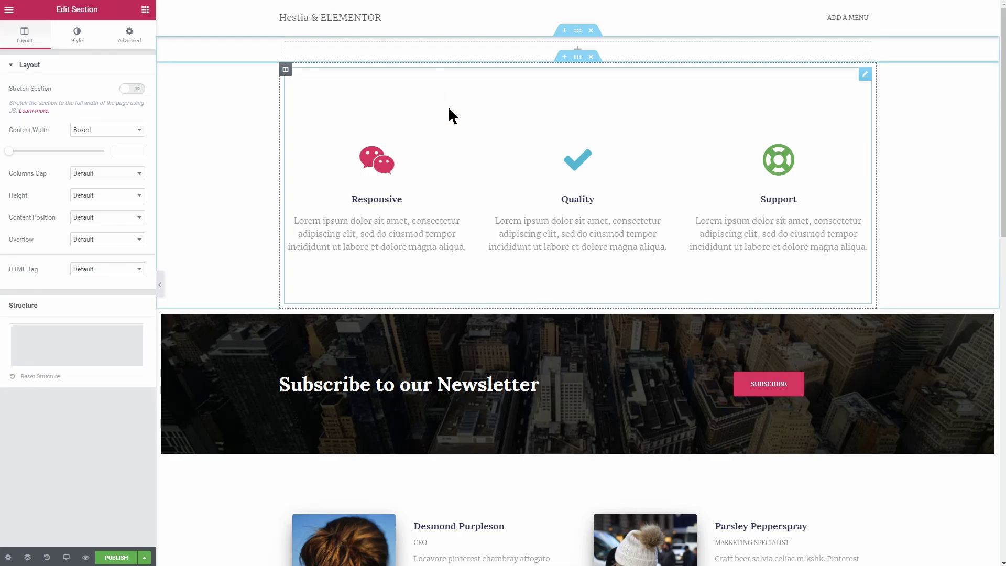
{"action": "left_click", "coordinate": [145, 10]}
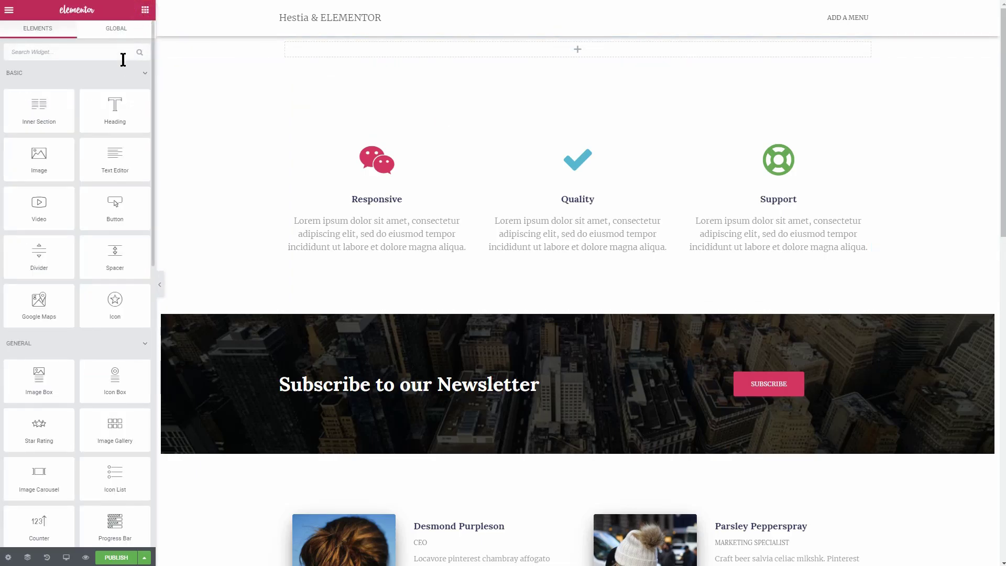
{"action": "left_click_drag", "start_coordinate": [114, 110], "coordinate": [490, 85]}
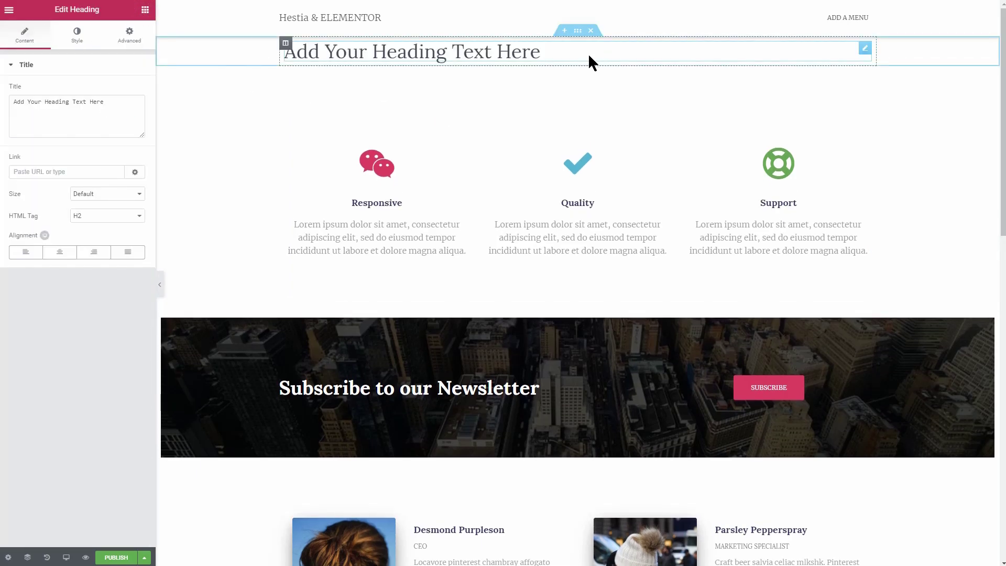
{"action": "left_click", "coordinate": [64, 256]}
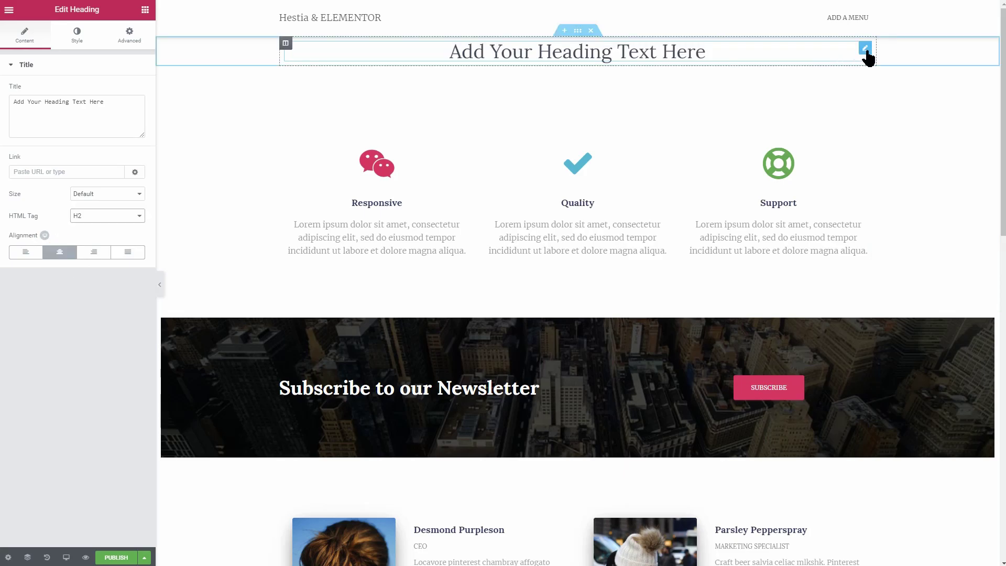
Step: Duplicate the heading, check its tag levels, and bring up the HTML code box's edit menu
{"action": "right_click", "coordinate": [868, 54]}
{"action": "left_click", "coordinate": [897, 76]}
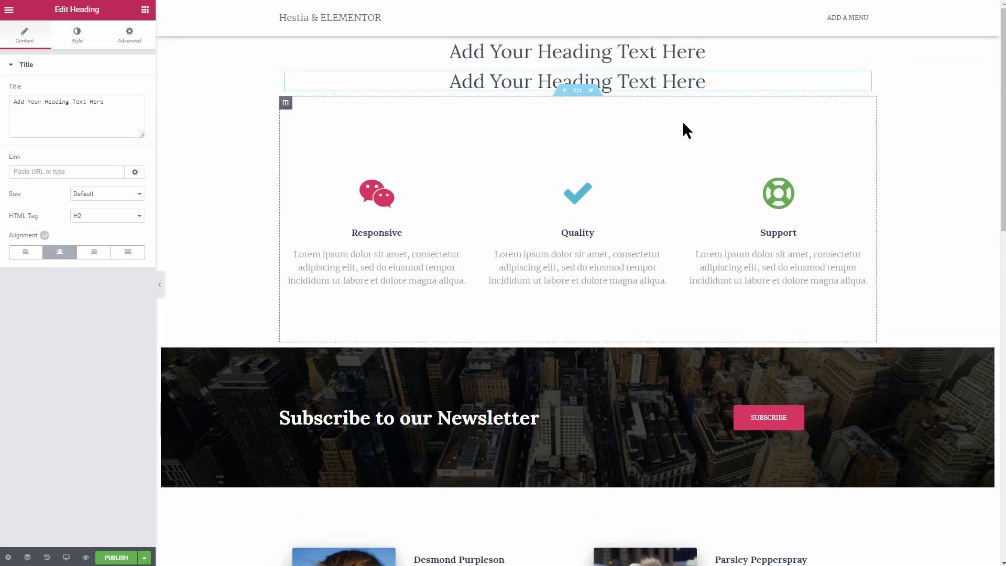
{"action": "left_click", "coordinate": [89, 217]}
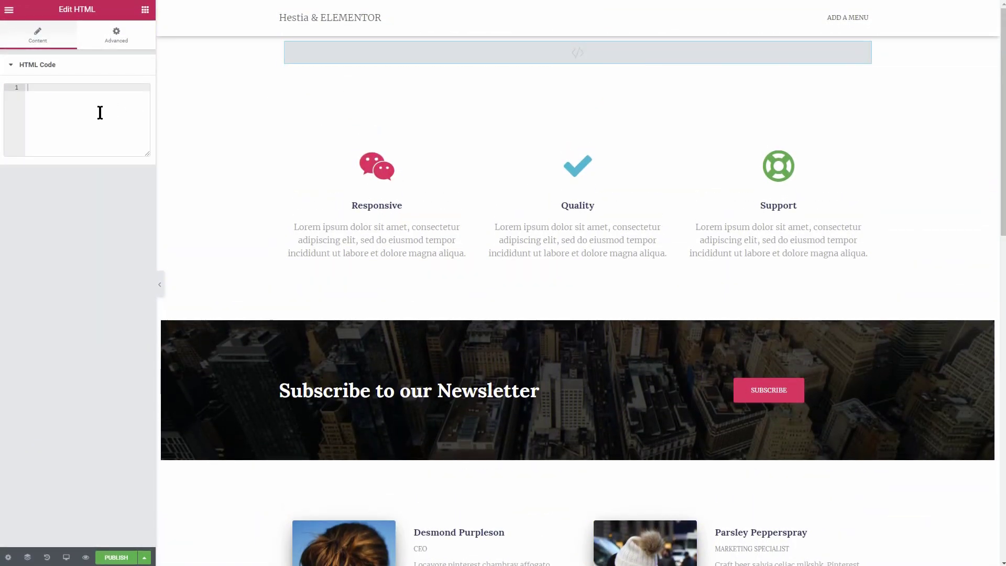
{"action": "right_click", "coordinate": [100, 112]}
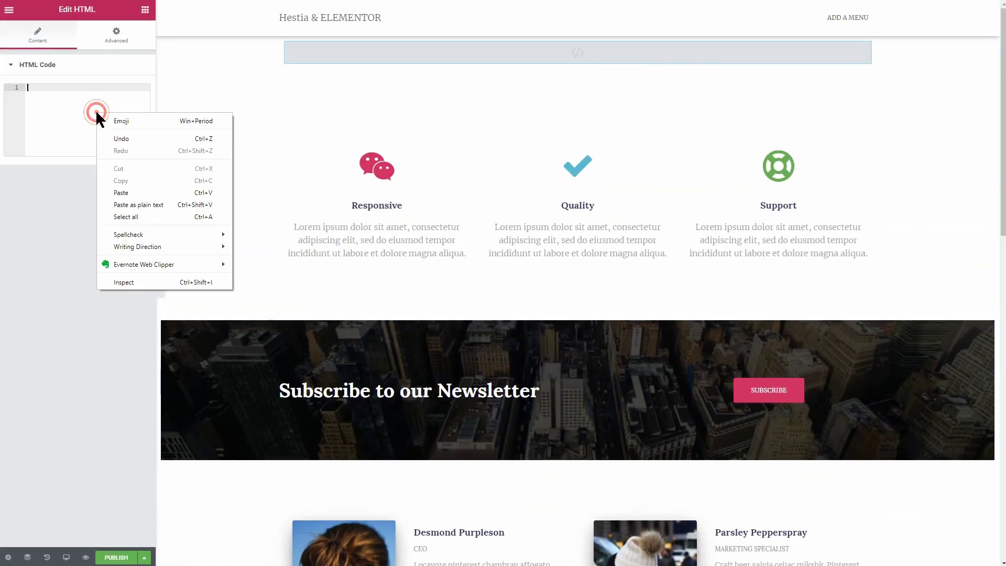
Step: Paste the 'Why our product is the best' HTML, add CSS classes 'home hestia-features row', and save
{"action": "left_click", "coordinate": [137, 194]}
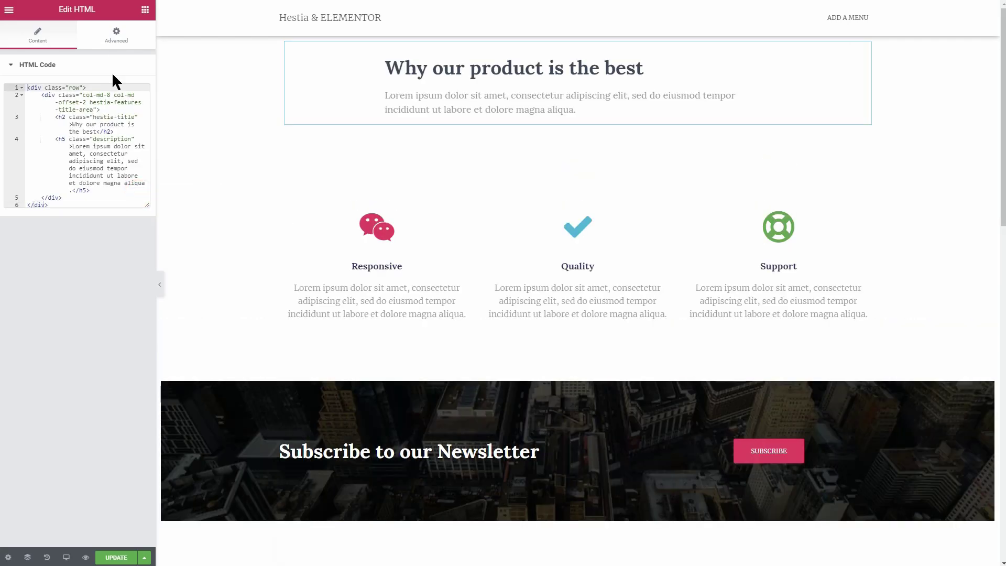
{"action": "left_click", "coordinate": [116, 37]}
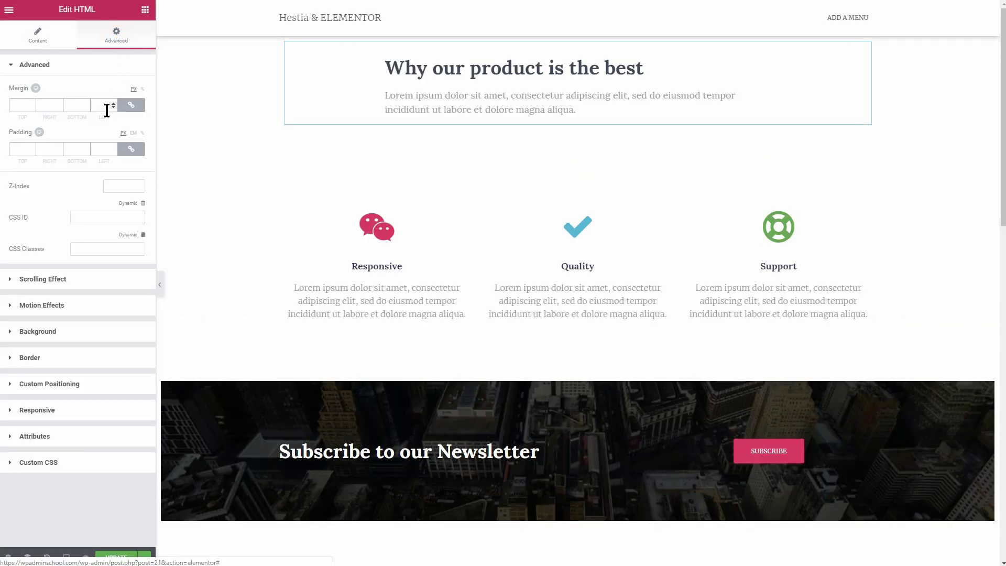
{"action": "left_click", "coordinate": [96, 249]}
{"action": "key", "text": "ctrl+v"}
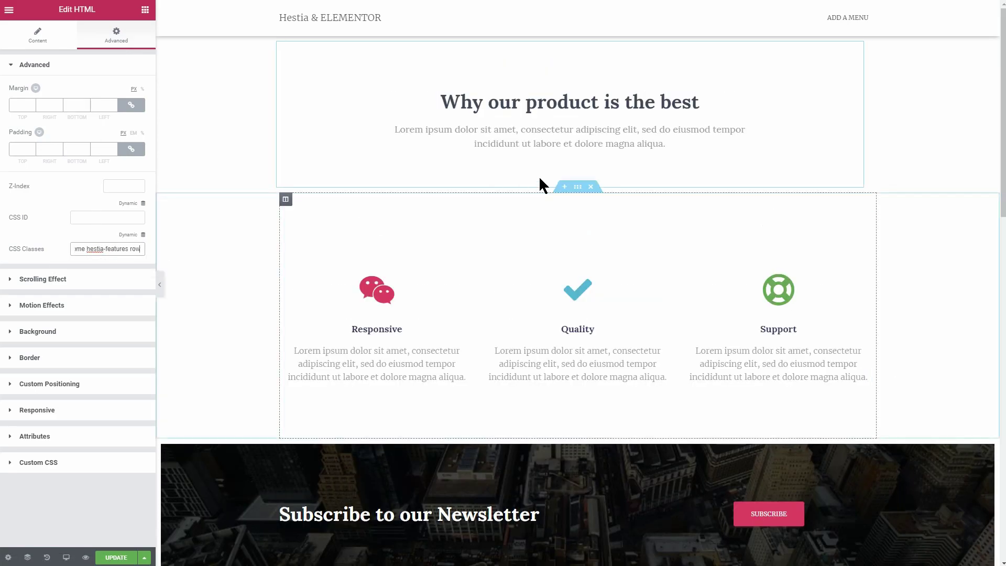
{"action": "key", "text": "ctrl+s"}
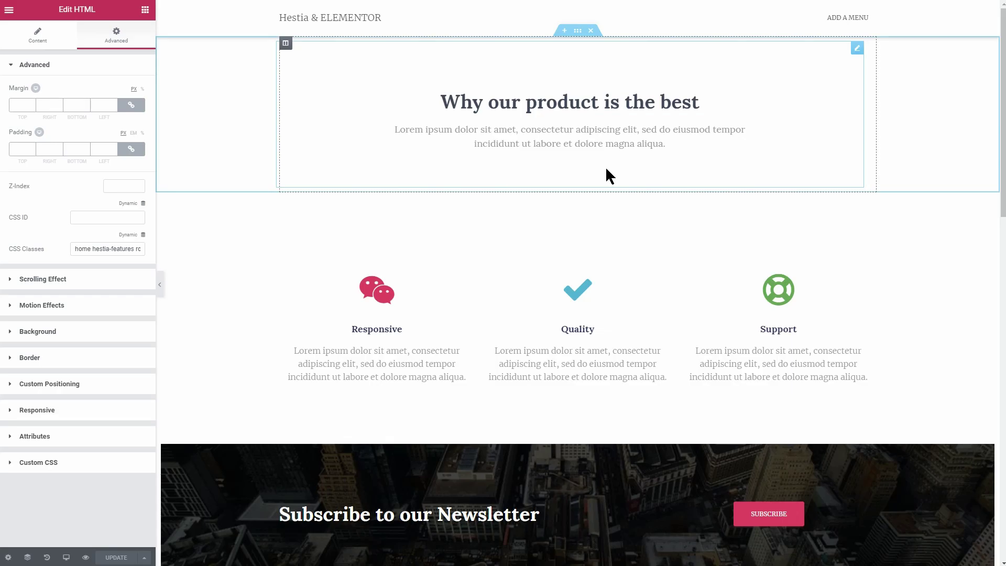
{"action": "left_click_drag", "start_coordinate": [1002, 160], "coordinate": [996, 281]}
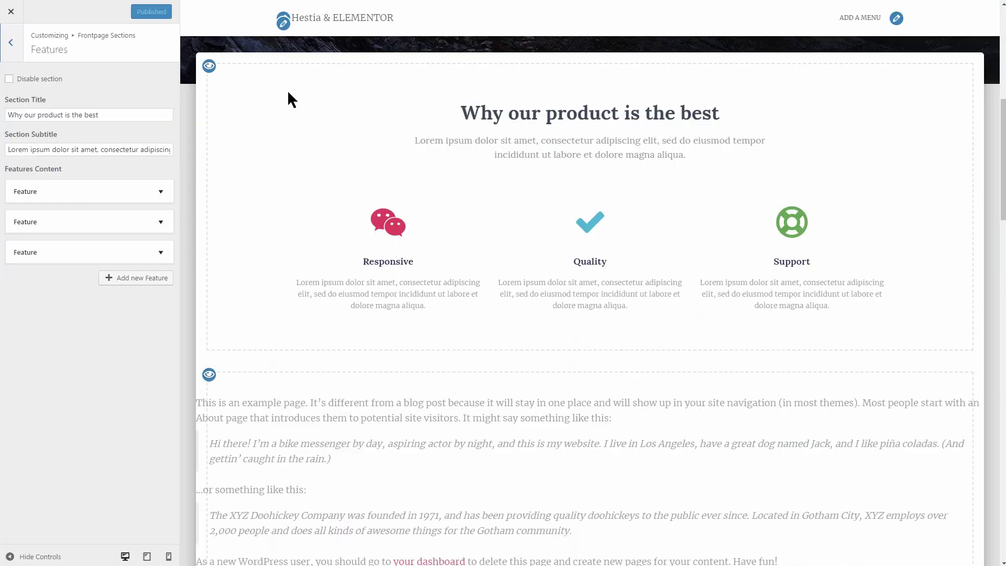
Step: Scroll the Customizer preview up so the 'Why our product is the best' features sit below the HESTIA PRO header
{"action": "left_click_drag", "start_coordinate": [1002, 201], "coordinate": [1002, 111]}
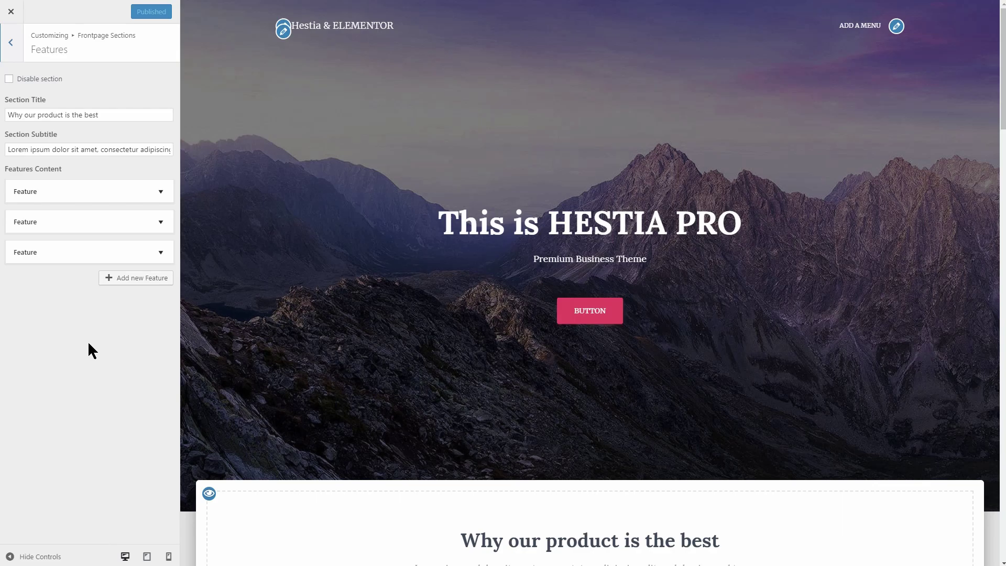
Step: Create a new page, Elementor #27, and open it in Elementor with the Page Builder Full Width layout
{"action": "left_click", "coordinate": [11, 12]}
{"action": "mouse_move", "coordinate": [171, 8]}
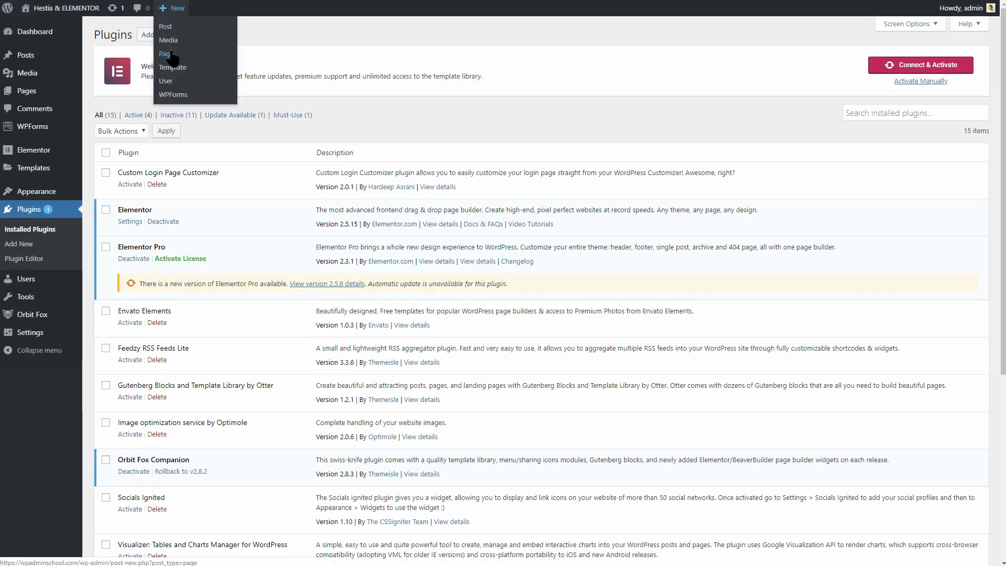
{"action": "left_click", "coordinate": [167, 54]}
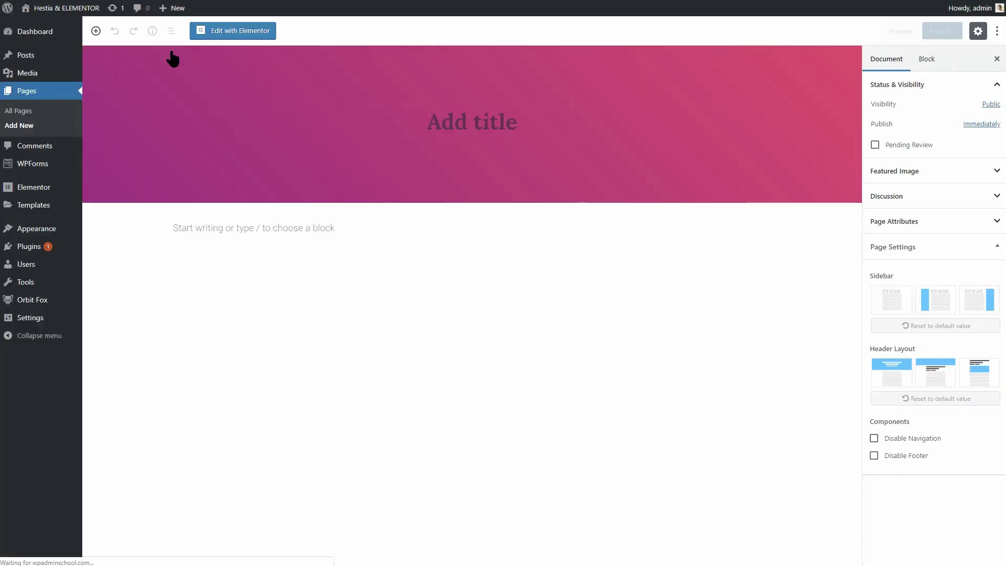
{"action": "left_click", "coordinate": [234, 32]}
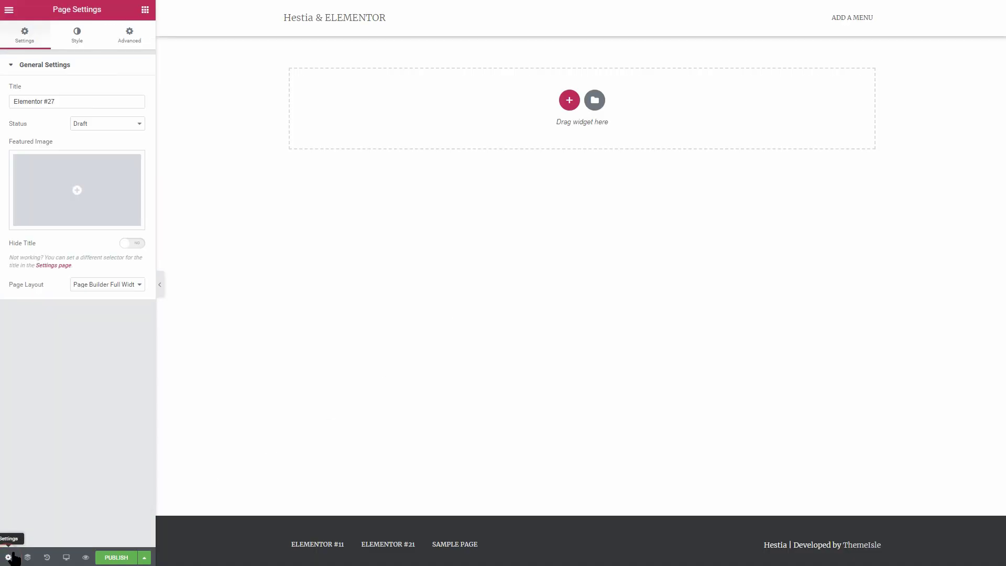
{"action": "left_click", "coordinate": [110, 285]}
{"action": "left_click", "coordinate": [110, 284]}
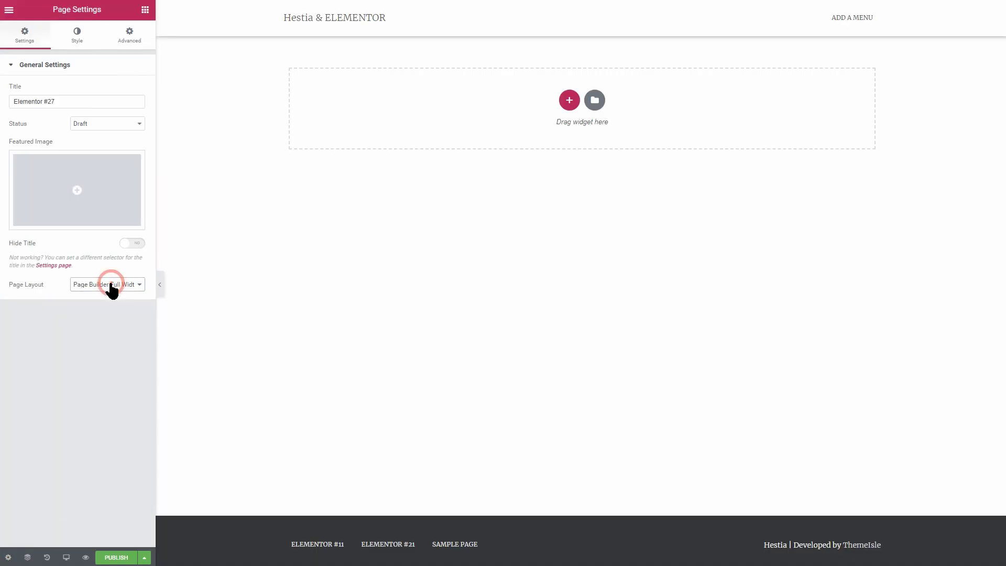
Step: Add a single-column section with Min Height set to 80 VH and Middle column position
{"action": "left_click", "coordinate": [569, 101]}
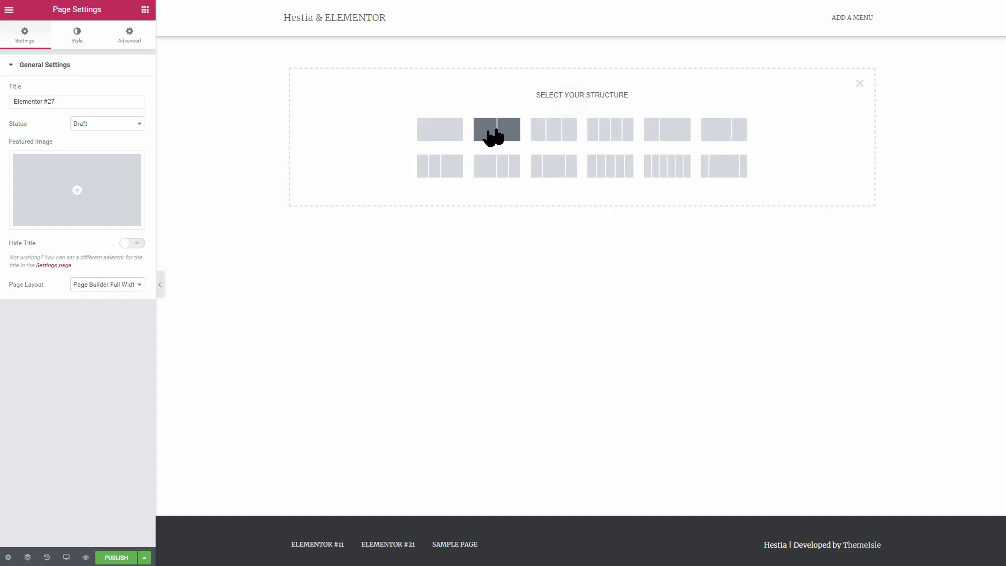
{"action": "left_click", "coordinate": [450, 135]}
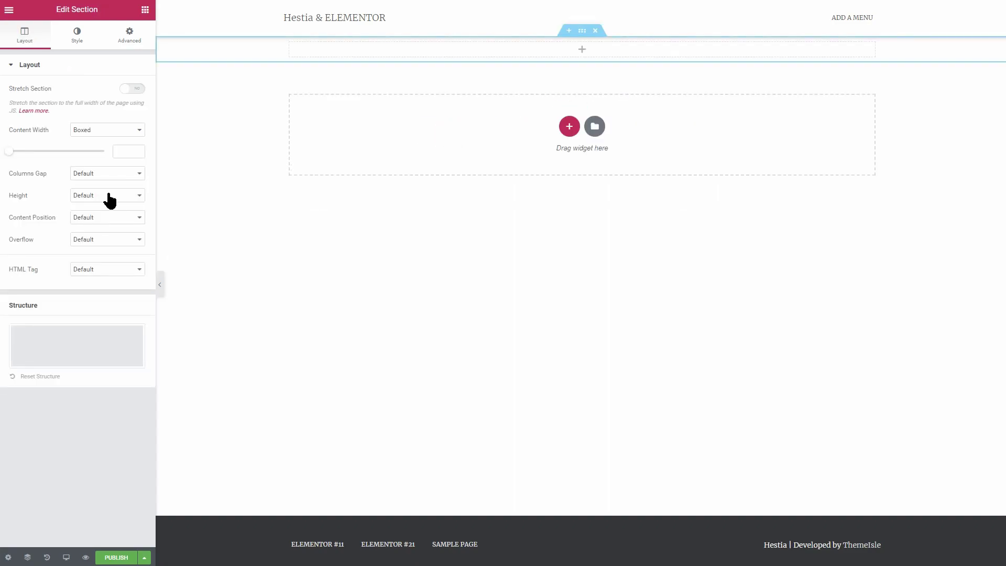
{"action": "left_click", "coordinate": [110, 196]}
{"action": "left_click", "coordinate": [108, 245]}
{"action": "left_click", "coordinate": [130, 216]}
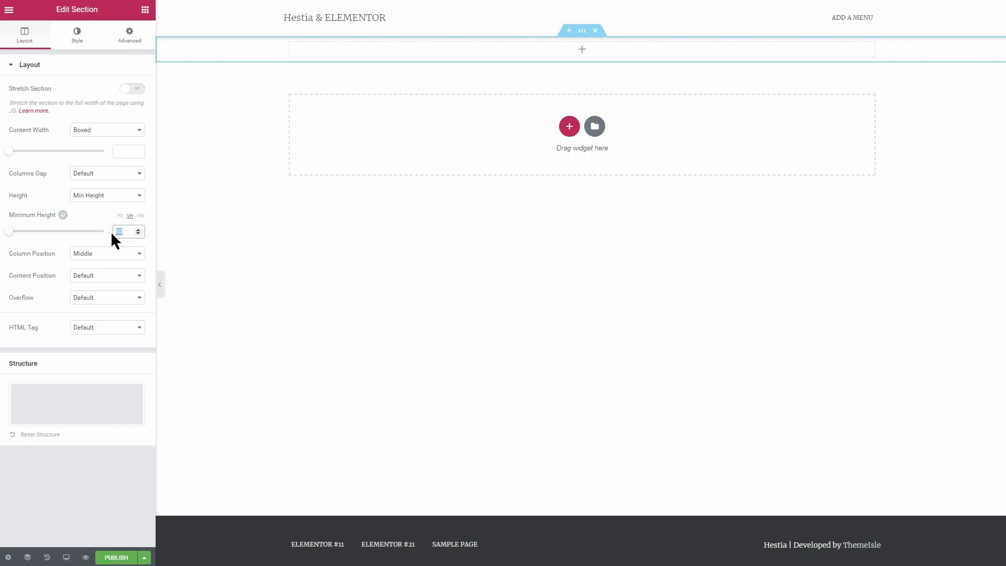
{"action": "left_click", "coordinate": [77, 42]}
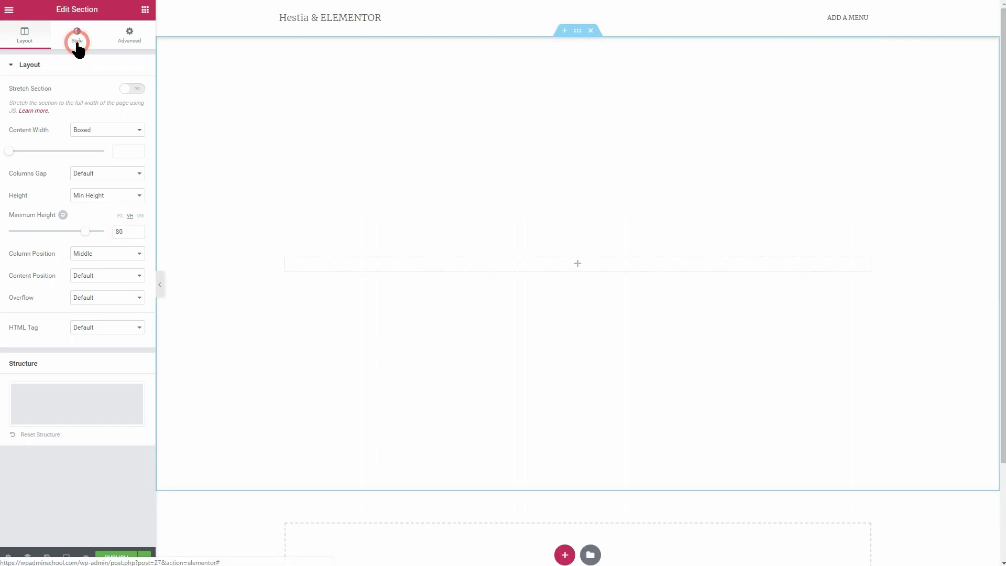
Step: Set the hestia-bk.jpg mountain photo as the section's classic background image
{"action": "left_click", "coordinate": [73, 115]}
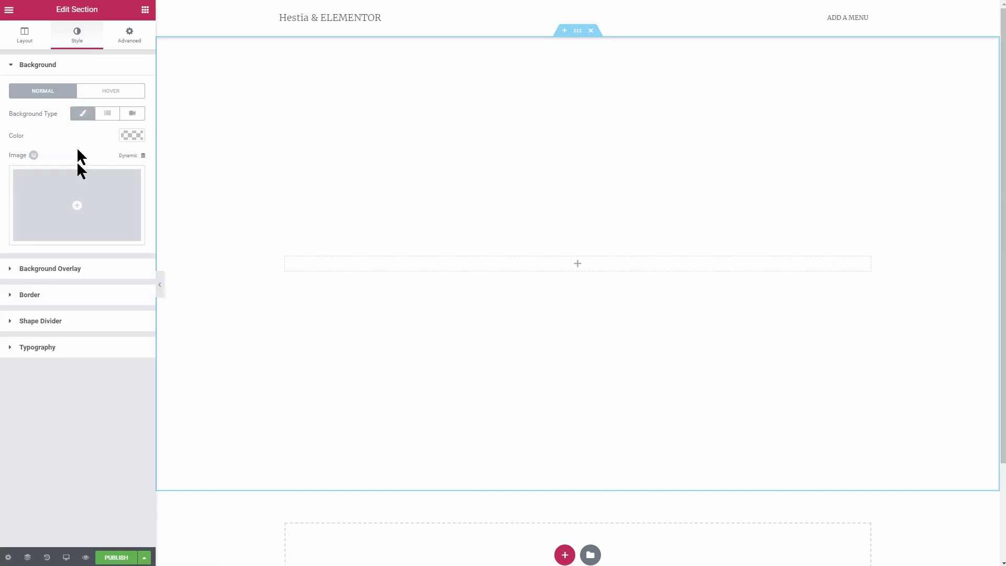
{"action": "left_click", "coordinate": [70, 203]}
{"action": "left_click", "coordinate": [81, 137]}
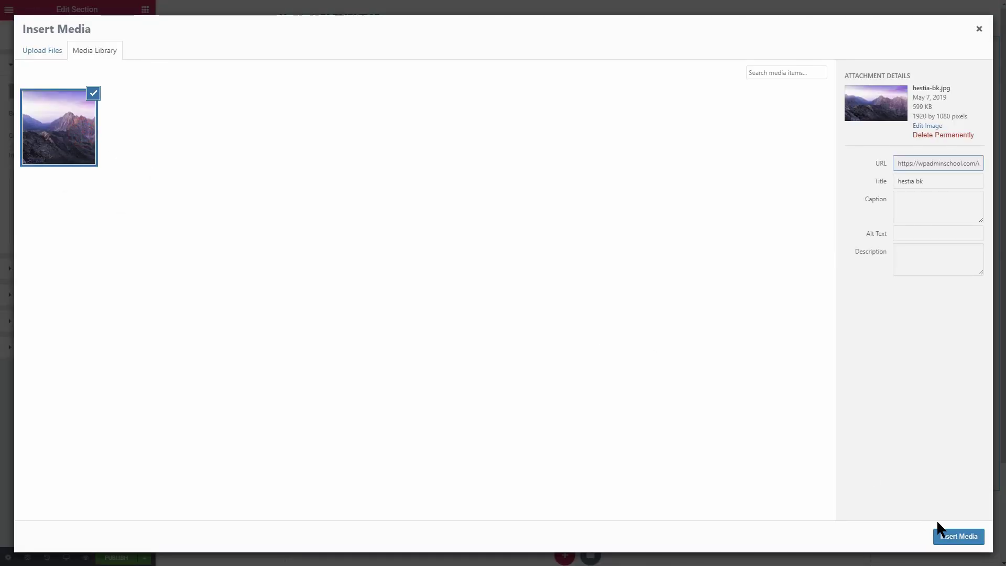
{"action": "left_click", "coordinate": [950, 532]}
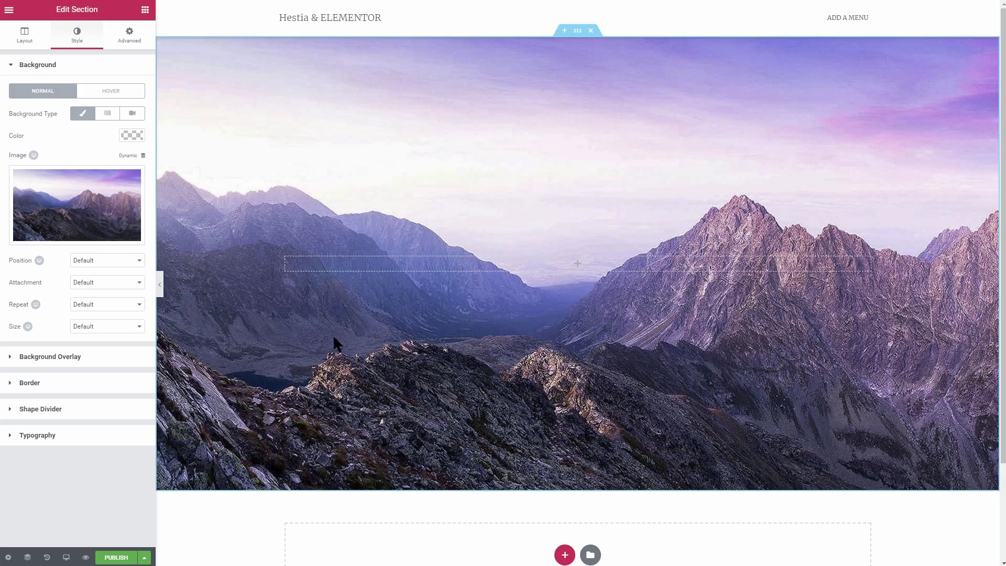
Step: Add a classic colour background overlay and raise its opacity to darken the photo
{"action": "left_click", "coordinate": [99, 365]}
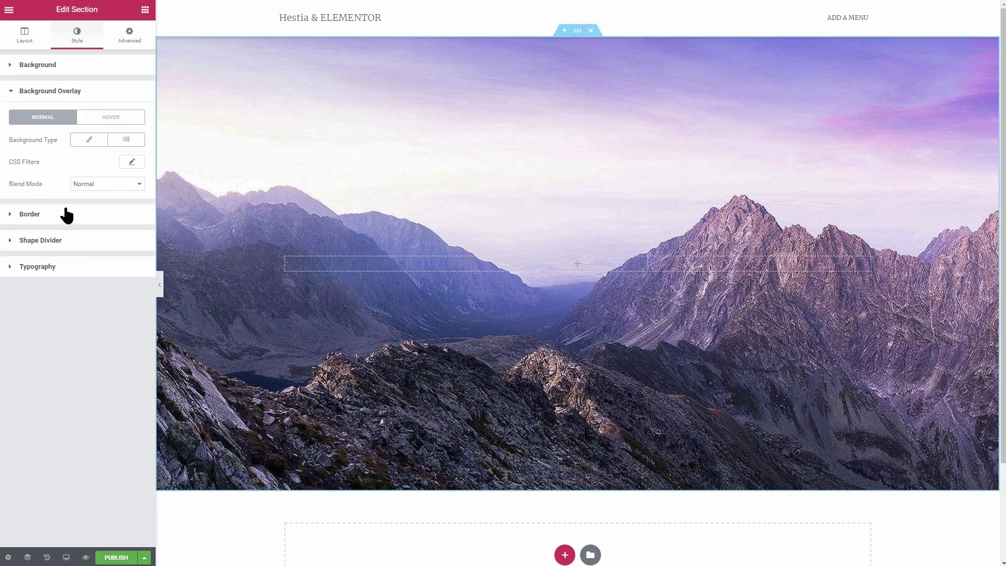
{"action": "left_click", "coordinate": [90, 141]}
{"action": "left_click", "coordinate": [130, 163]}
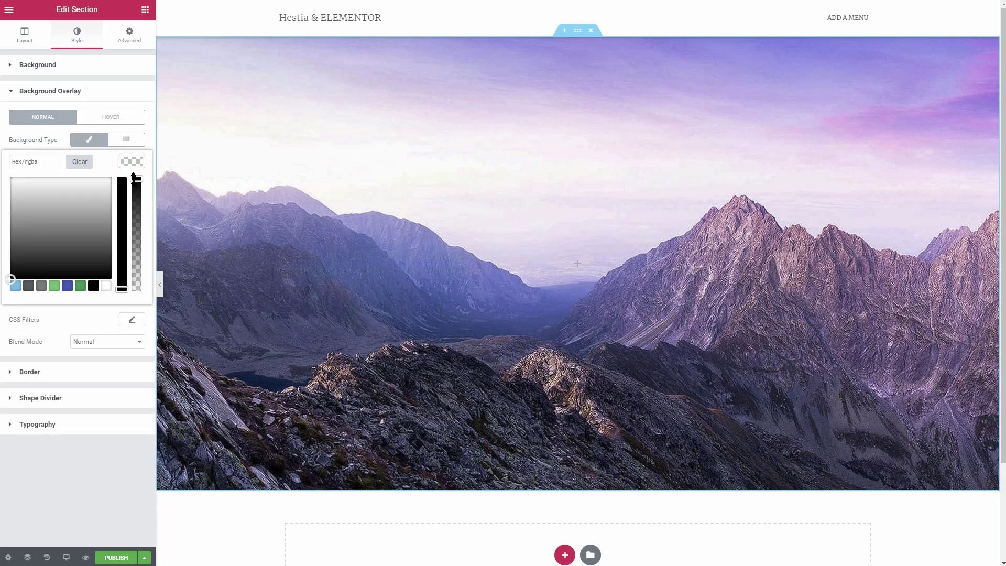
{"action": "left_click_drag", "start_coordinate": [137, 192], "coordinate": [137, 220]}
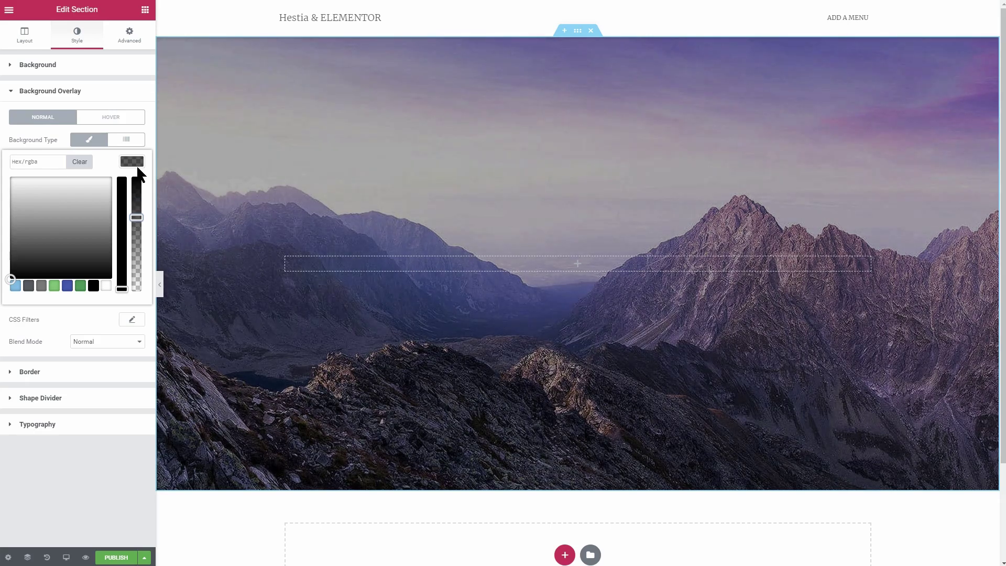
Step: Drop a Heading widget into the hero section, centre it, and colour its text white
{"action": "left_click", "coordinate": [145, 10]}
{"action": "left_click_drag", "start_coordinate": [115, 107], "coordinate": [592, 278]}
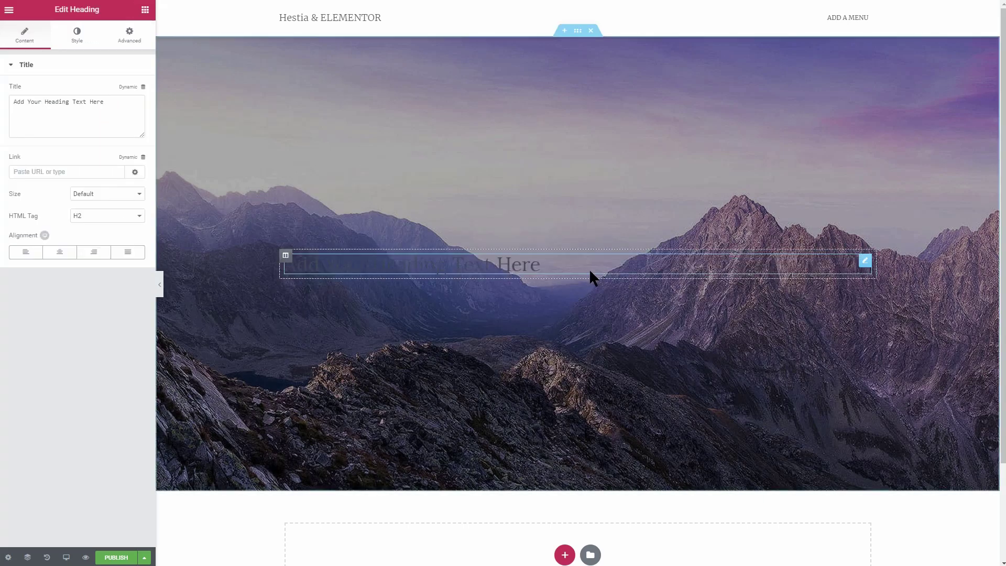
{"action": "left_click", "coordinate": [59, 253]}
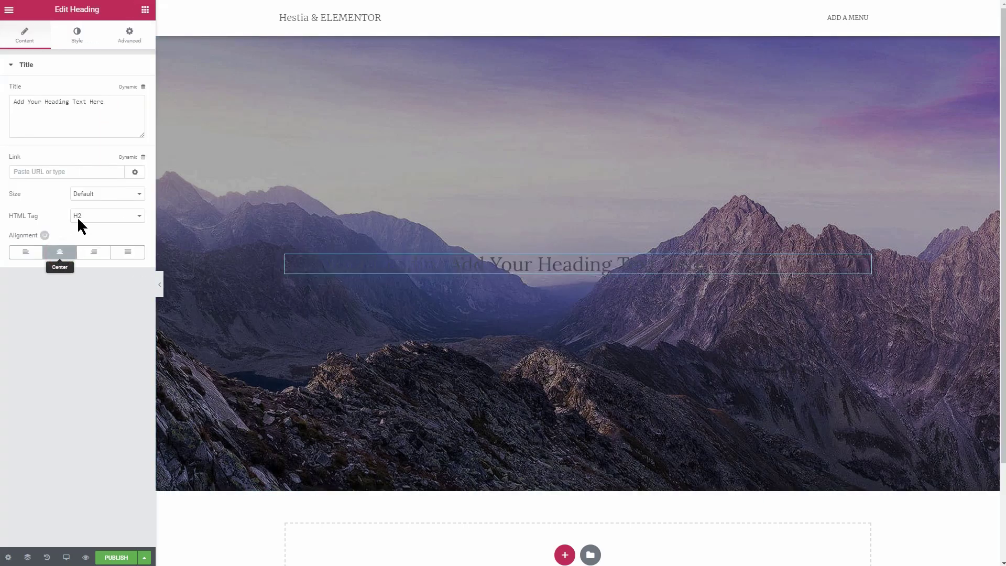
{"action": "left_click", "coordinate": [80, 41]}
{"action": "left_click", "coordinate": [130, 89]}
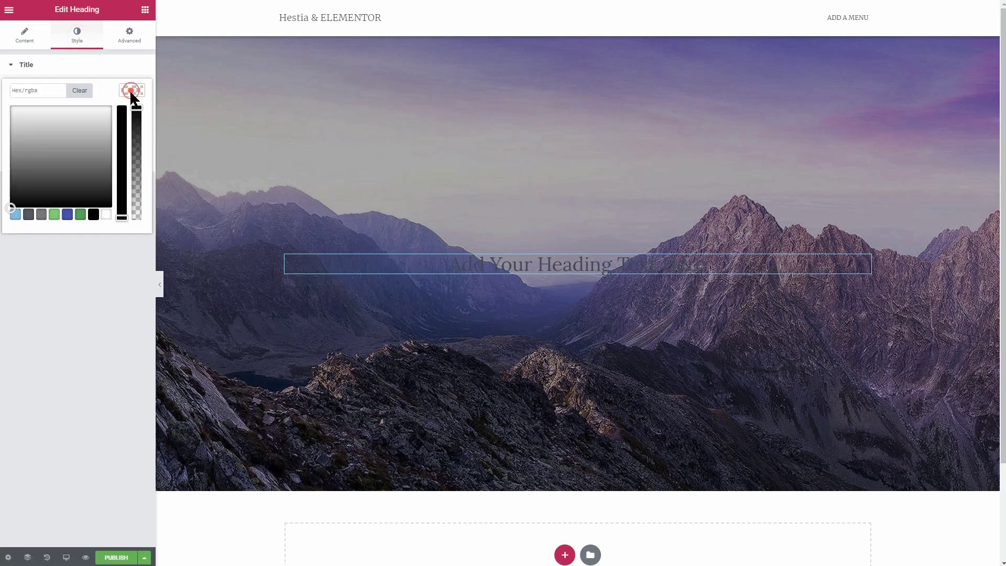
{"action": "left_click", "coordinate": [106, 214]}
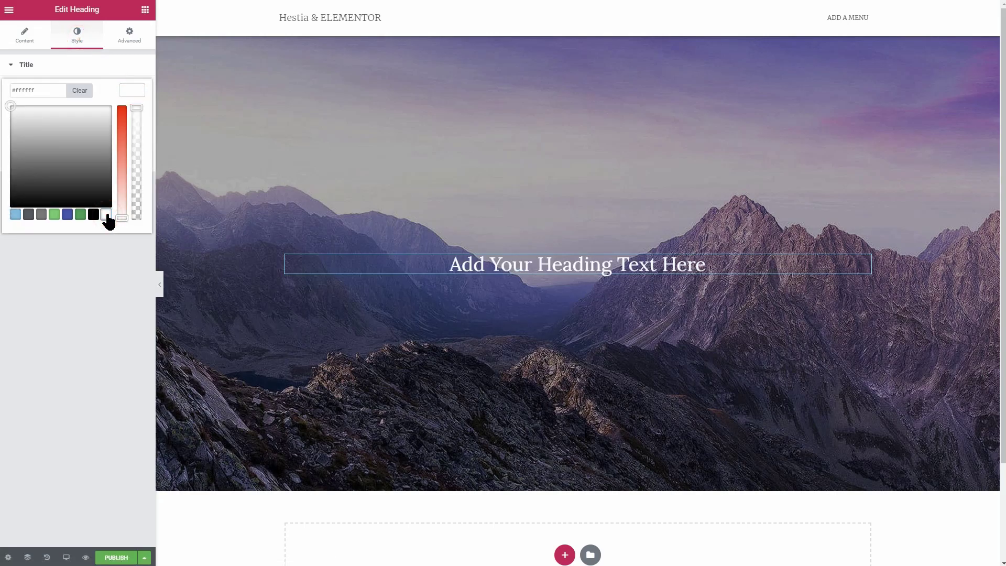
{"action": "left_click", "coordinate": [136, 91]}
Step: Add a two-column inner section under the heading, with a right-aligned button in its left column
{"action": "left_click", "coordinate": [145, 10]}
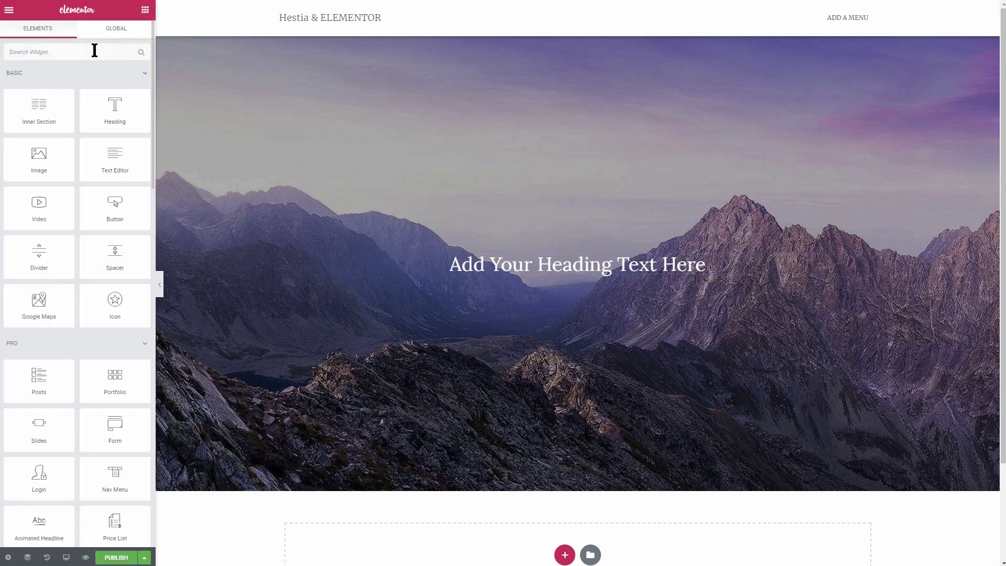
{"action": "left_click", "coordinate": [94, 50]}
{"action": "type", "text": "inn"}
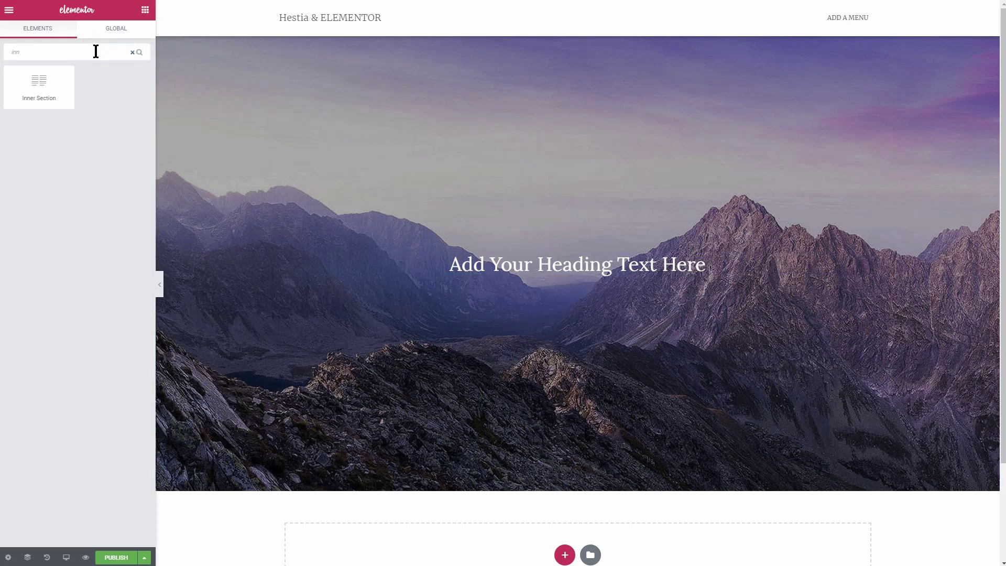
{"action": "left_click_drag", "start_coordinate": [41, 85], "coordinate": [605, 277]}
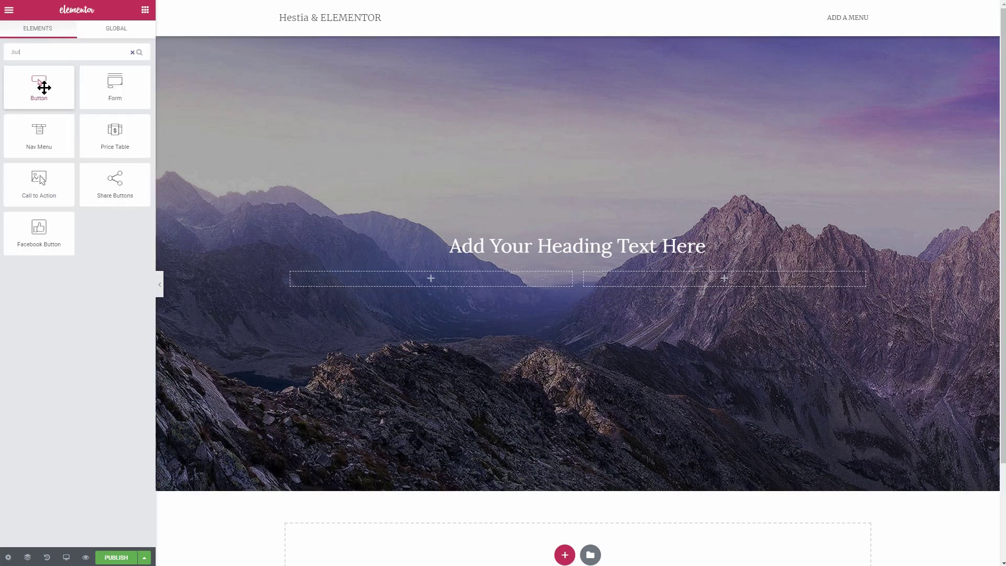
{"action": "left_click_drag", "start_coordinate": [40, 89], "coordinate": [457, 276]}
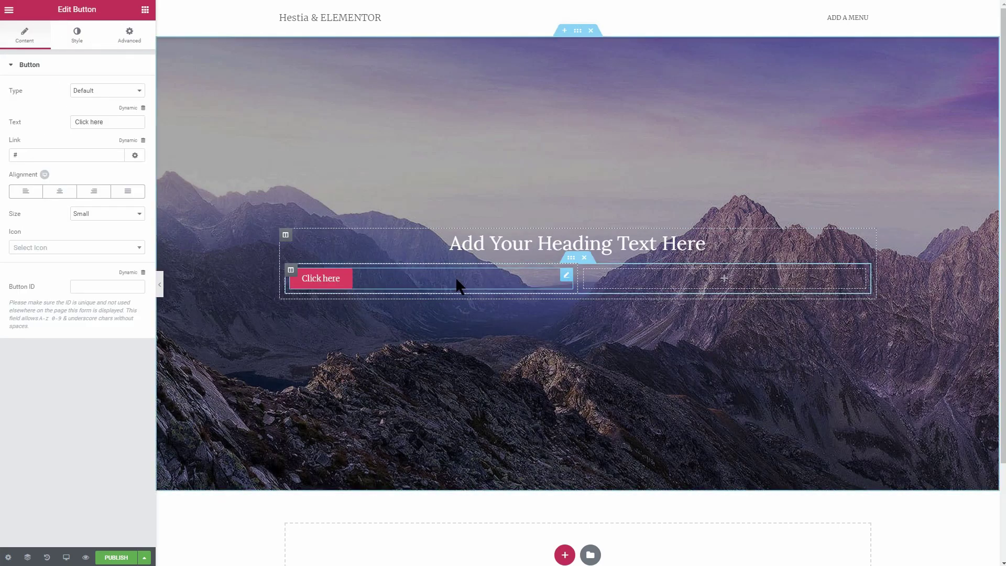
{"action": "left_click", "coordinate": [94, 191]}
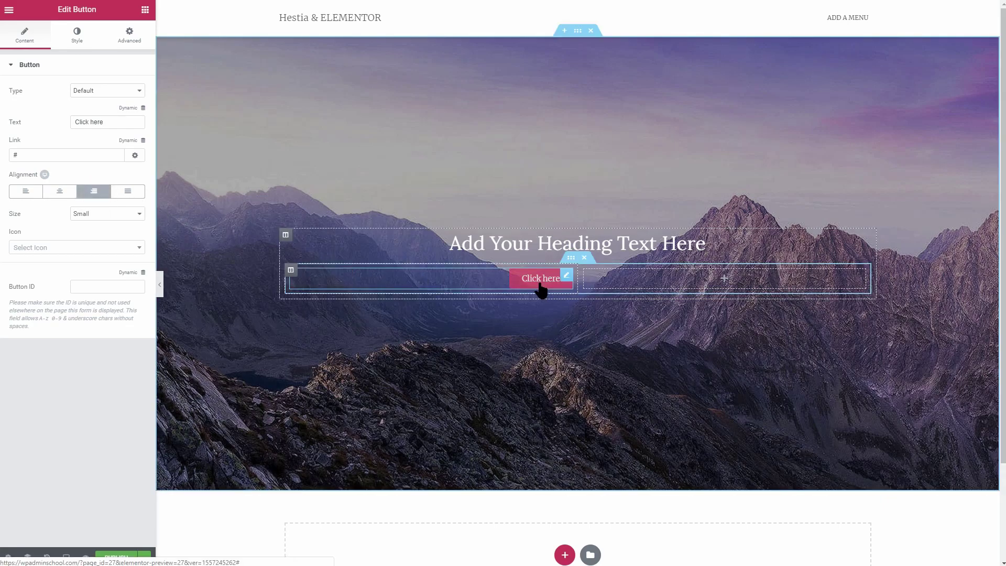
Step: Duplicate the button into the right column and left-align the copy
{"action": "right_click", "coordinate": [568, 271]}
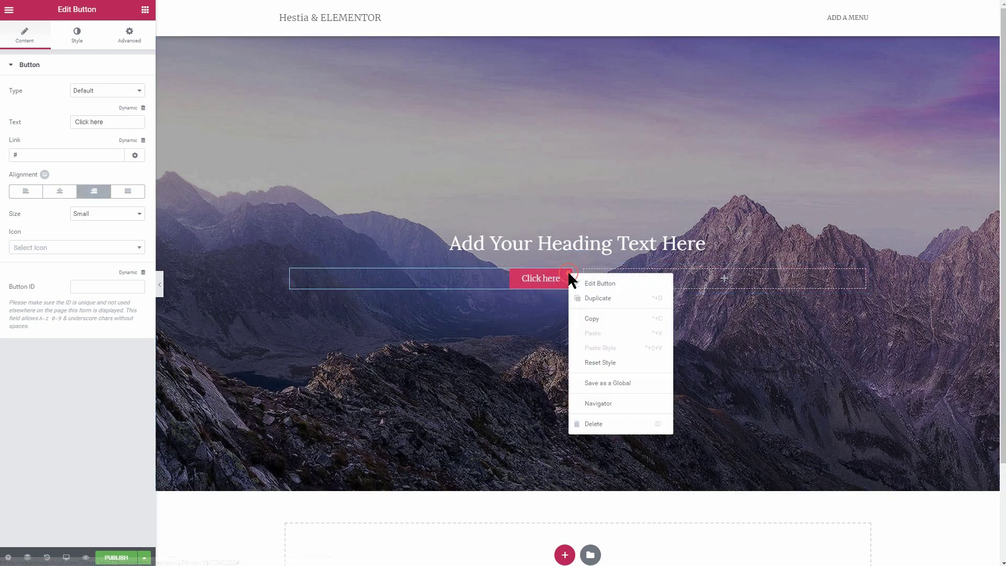
{"action": "left_click", "coordinate": [599, 297]}
{"action": "left_click_drag", "start_coordinate": [568, 292], "coordinate": [706, 286]}
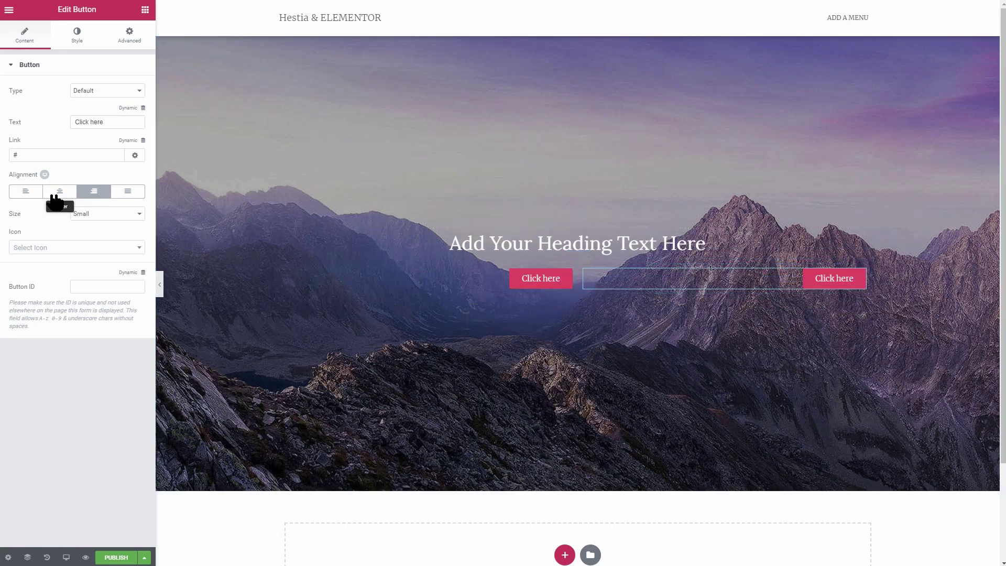
{"action": "left_click", "coordinate": [28, 192]}
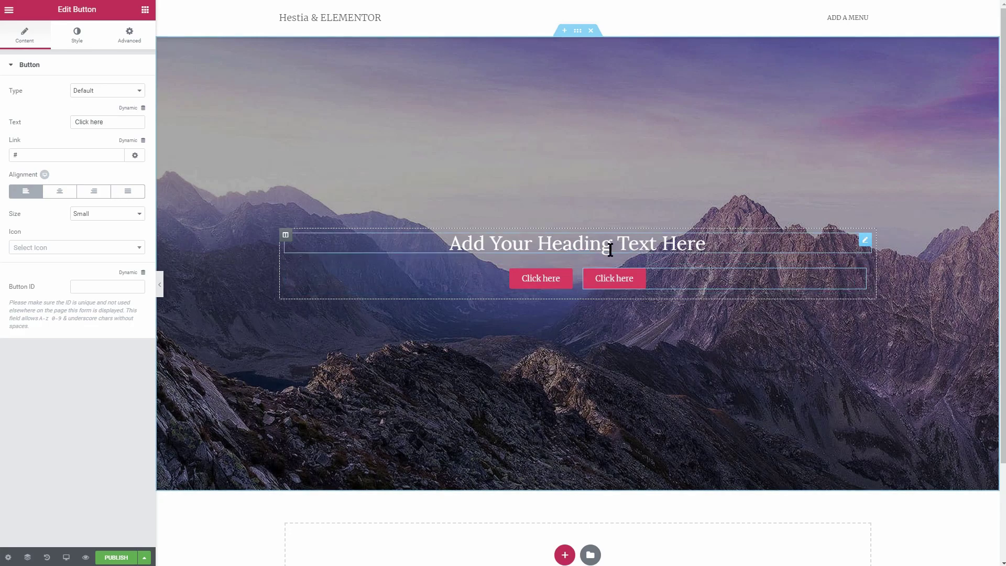
Step: Duplicate the heading and shrink the copy's typography size to make a subtitle
{"action": "right_click", "coordinate": [863, 243]}
{"action": "left_click", "coordinate": [892, 262]}
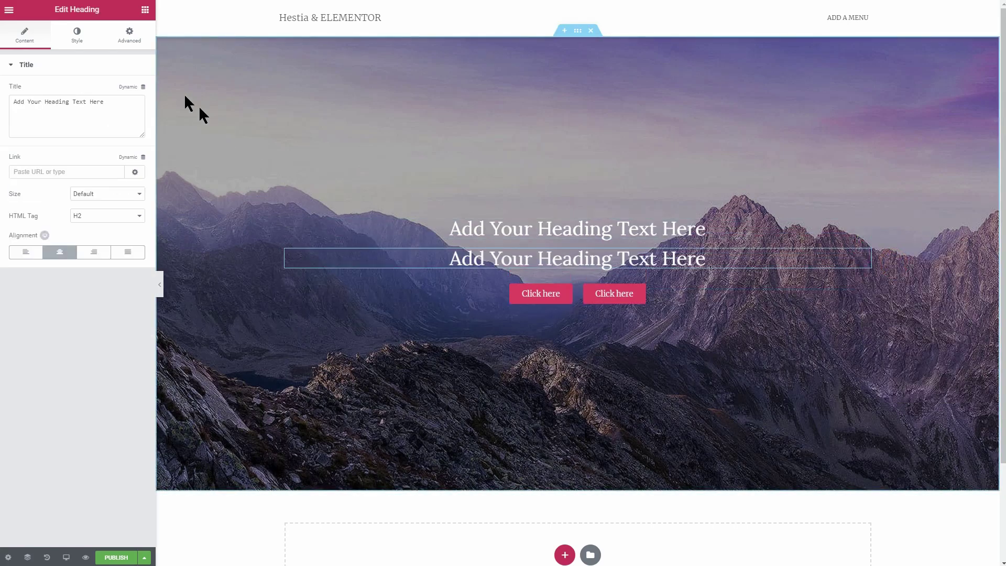
{"action": "left_click", "coordinate": [77, 34]}
{"action": "left_click", "coordinate": [132, 112]}
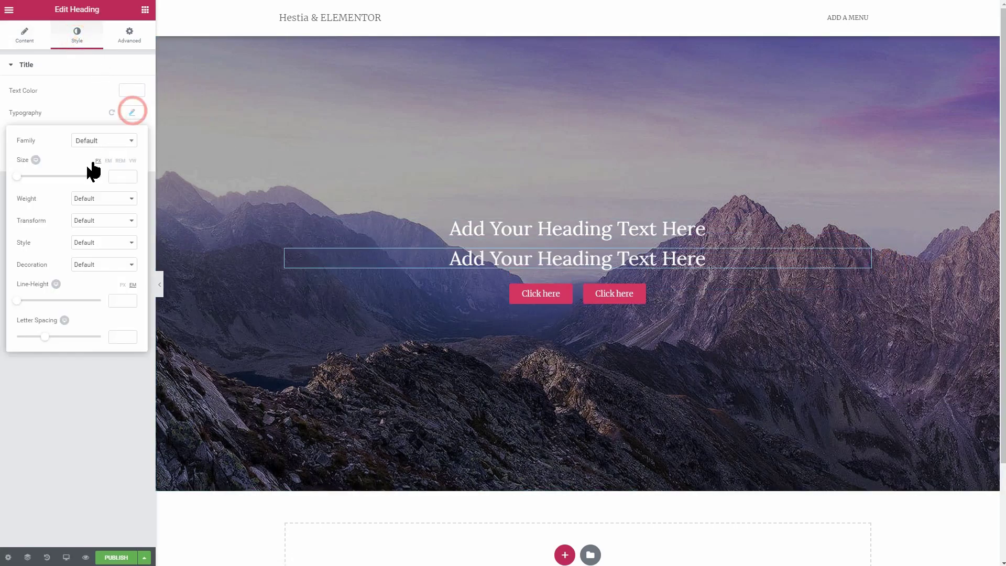
{"action": "left_click", "coordinate": [19, 176]}
{"action": "left_click_drag", "start_coordinate": [19, 176], "coordinate": [42, 187]}
Step: Give the second button a green background and black text
{"action": "left_click", "coordinate": [614, 290]}
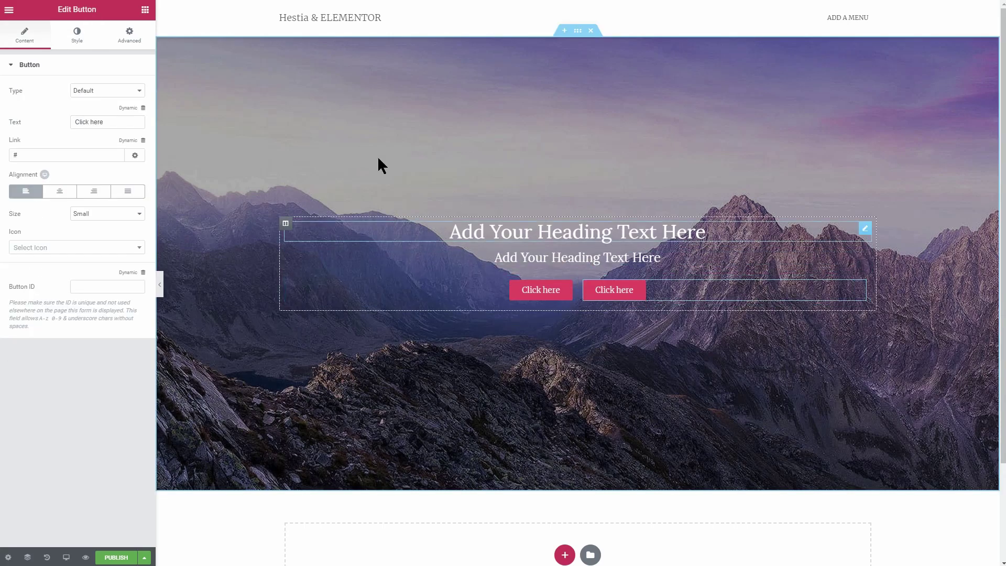
{"action": "left_click", "coordinate": [77, 36]}
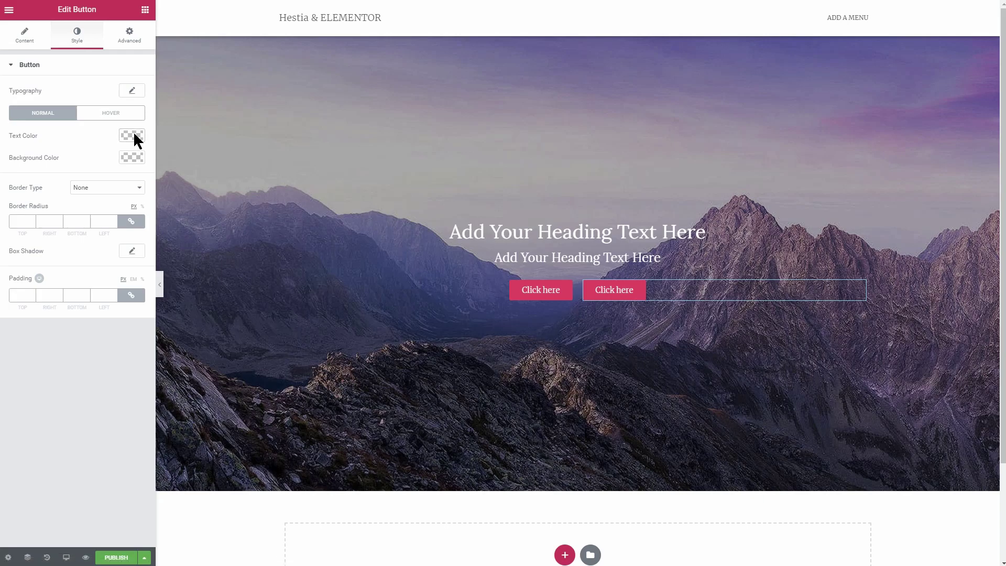
{"action": "left_click", "coordinate": [134, 156]}
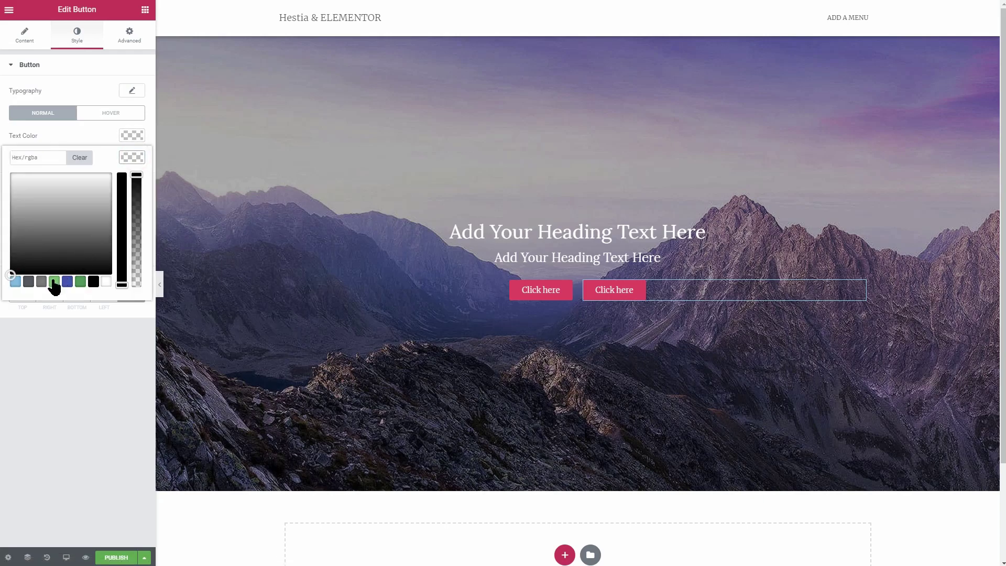
{"action": "left_click", "coordinate": [54, 281]}
{"action": "left_click", "coordinate": [129, 156]}
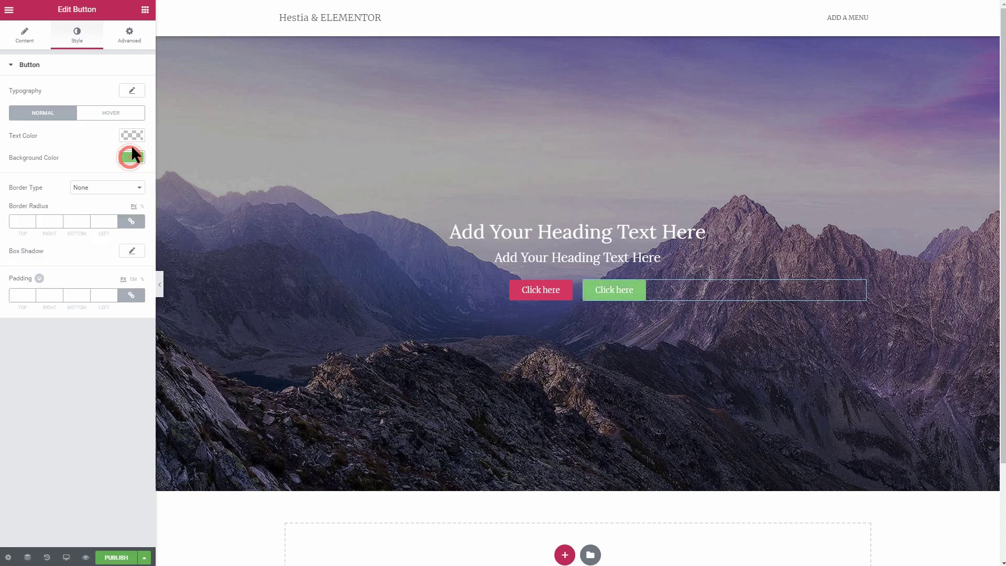
{"action": "left_click", "coordinate": [131, 135]}
{"action": "left_click", "coordinate": [93, 260]}
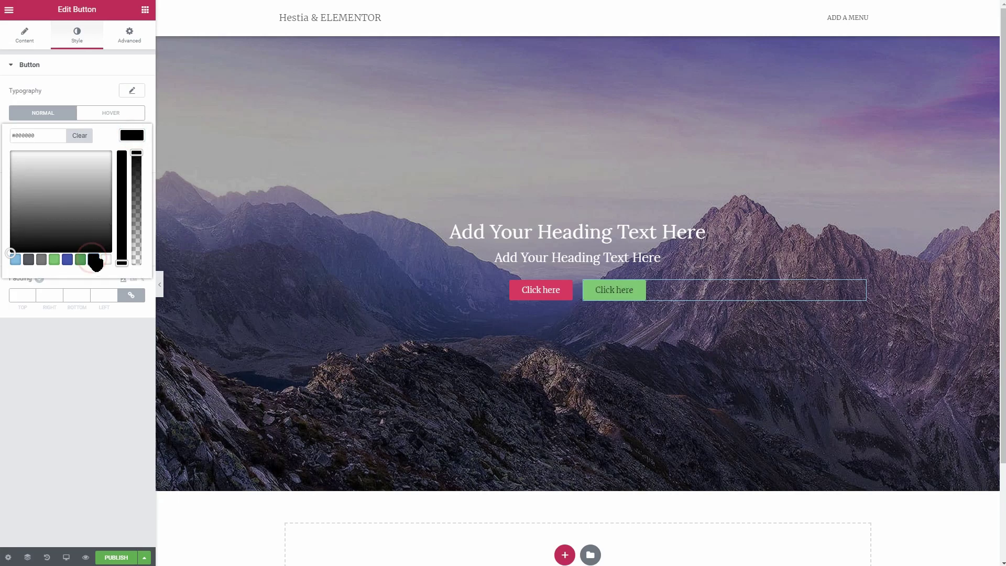
{"action": "left_click", "coordinate": [140, 138]}
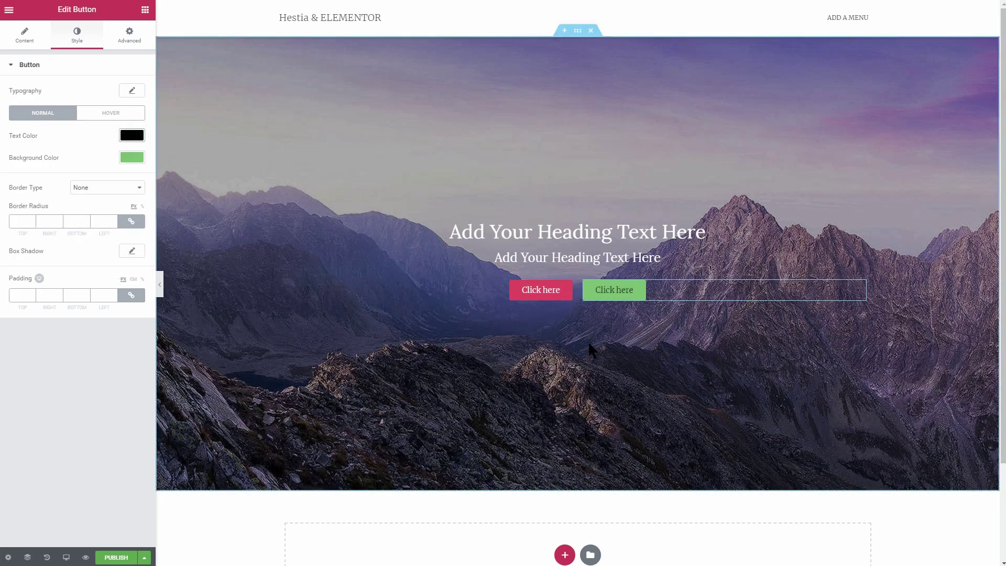
Step: Retype the main heading as 'This is Hestia PRO' and set its font weight to Bold
{"action": "left_click", "coordinate": [700, 232]}
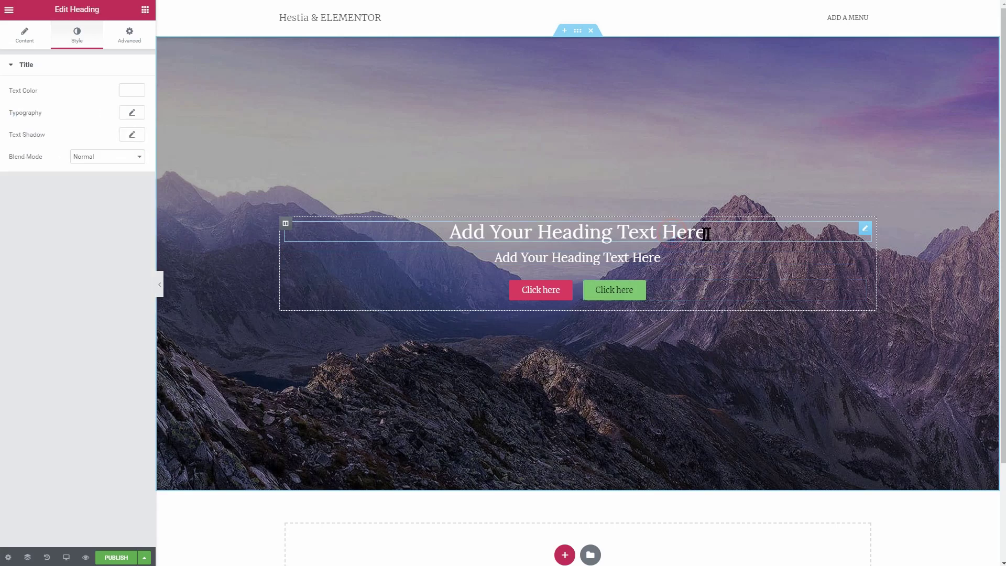
{"action": "left_click_drag", "start_coordinate": [705, 231], "coordinate": [448, 232]}
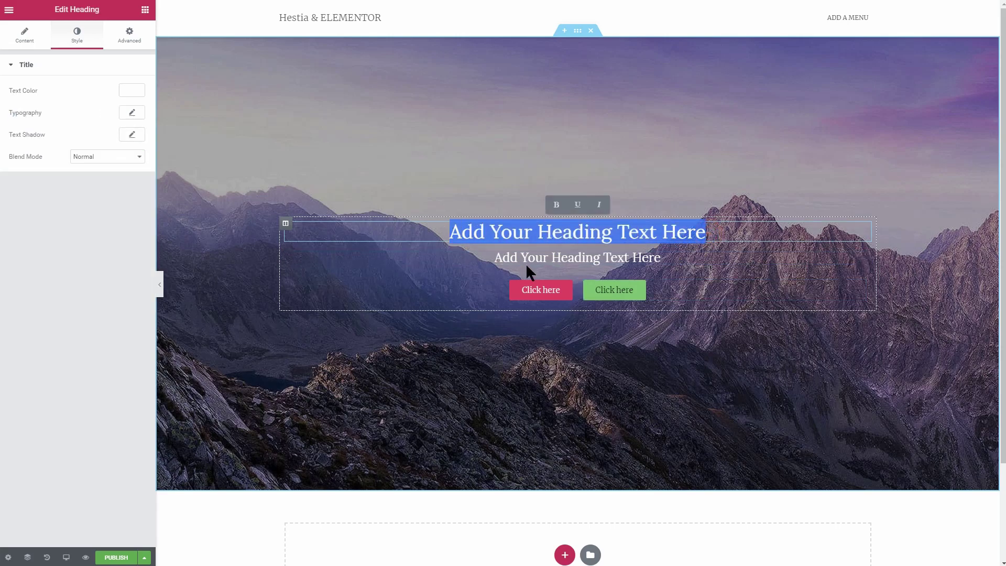
{"action": "type", "text": "This is "}
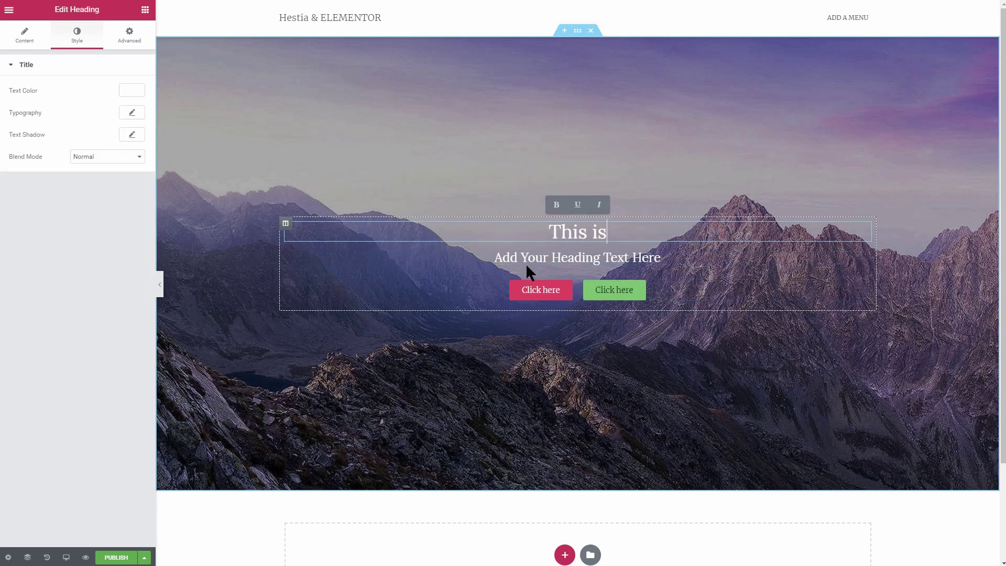
{"action": "type", "text": "Hestia PRO"}
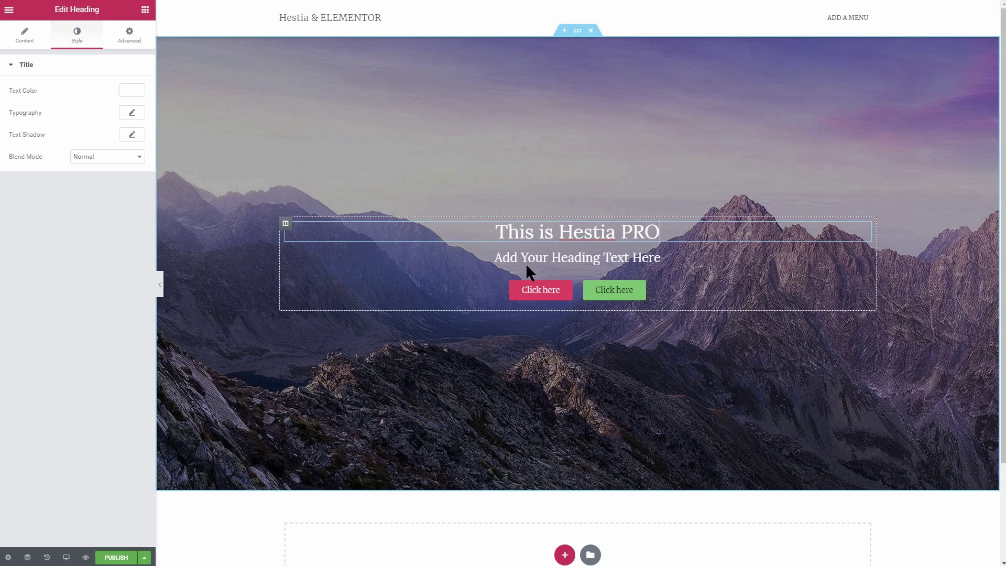
{"action": "left_click", "coordinate": [132, 112]}
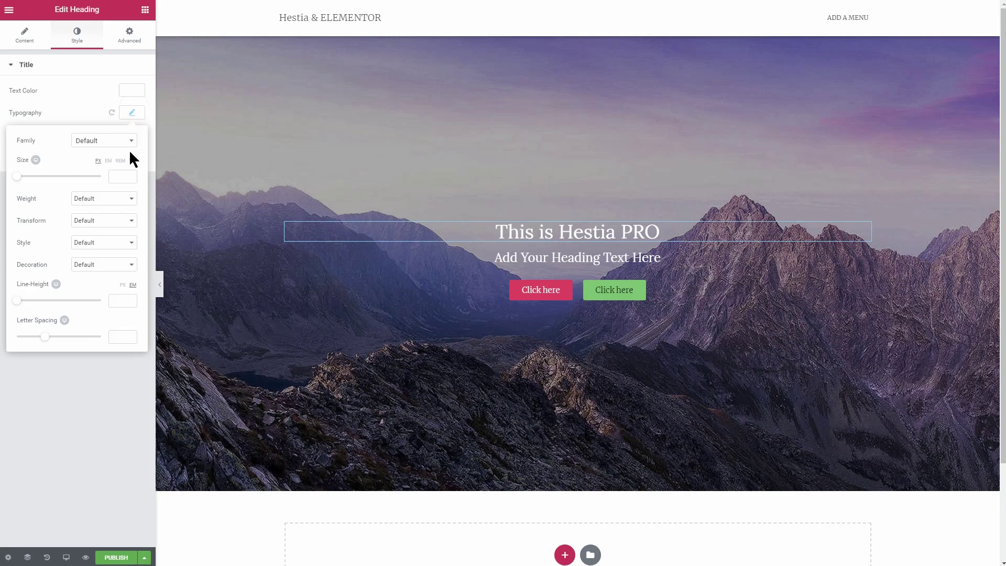
{"action": "left_click", "coordinate": [122, 201]}
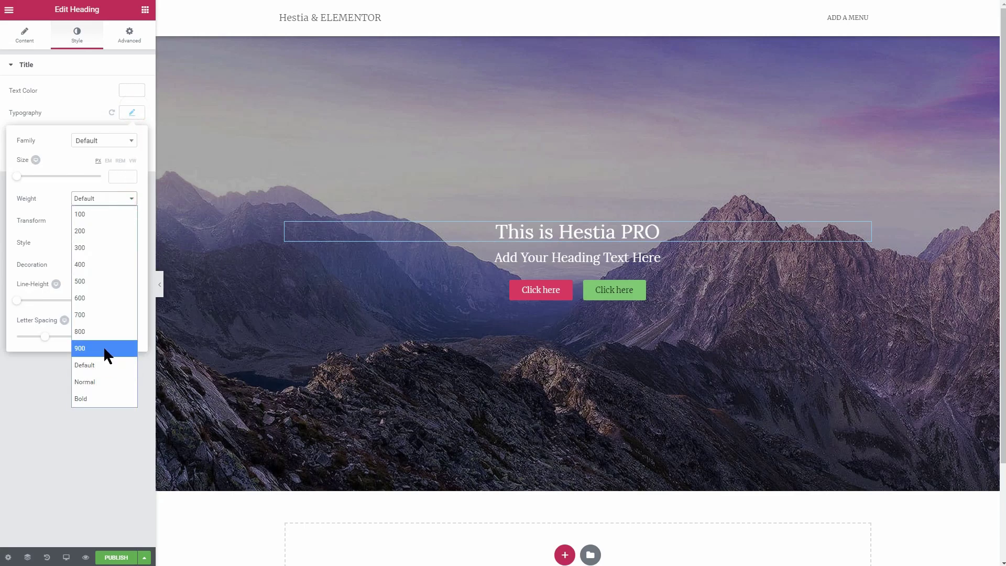
{"action": "left_click", "coordinate": [101, 397]}
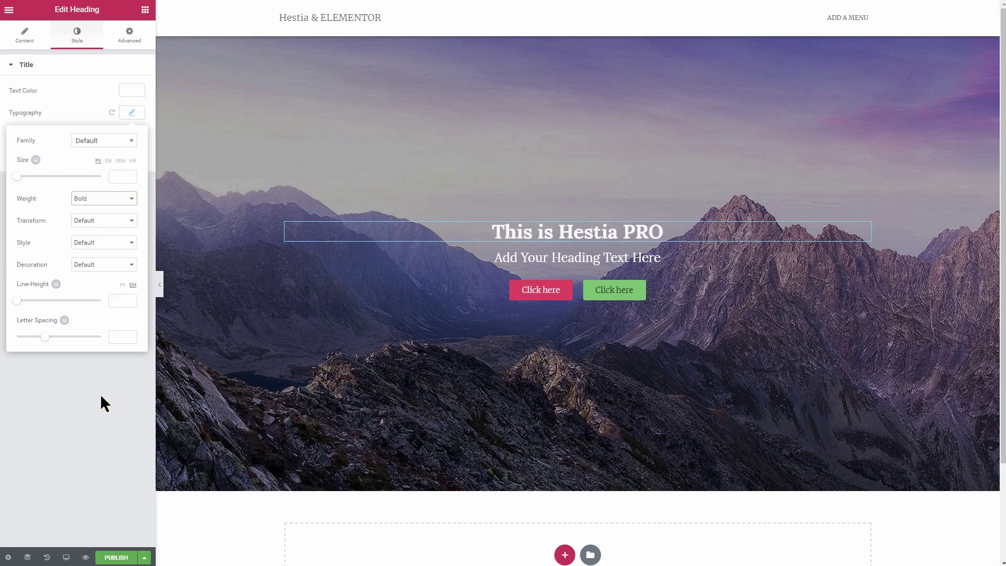